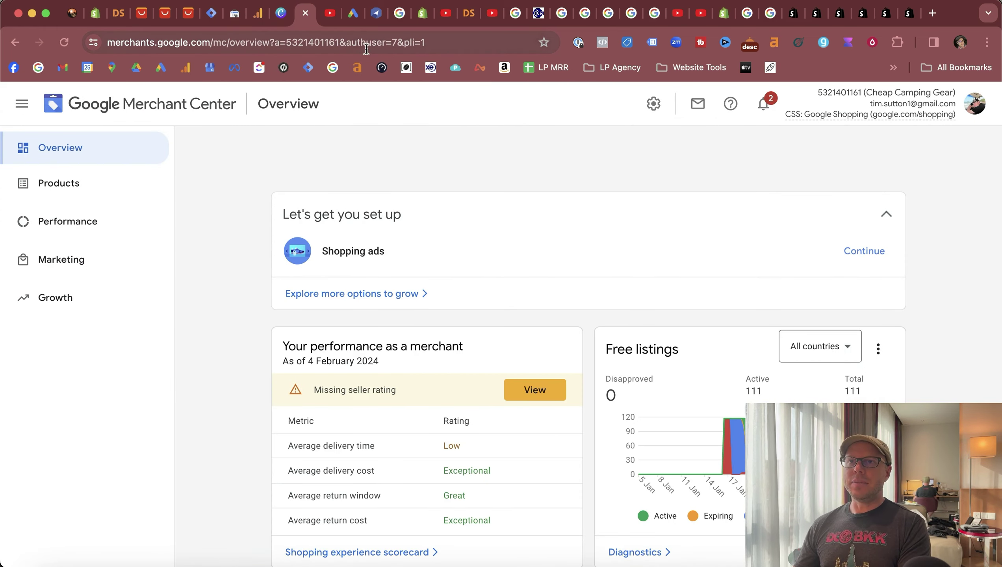
Switch to Google Ads and start creating a new campaign
click(353, 13)
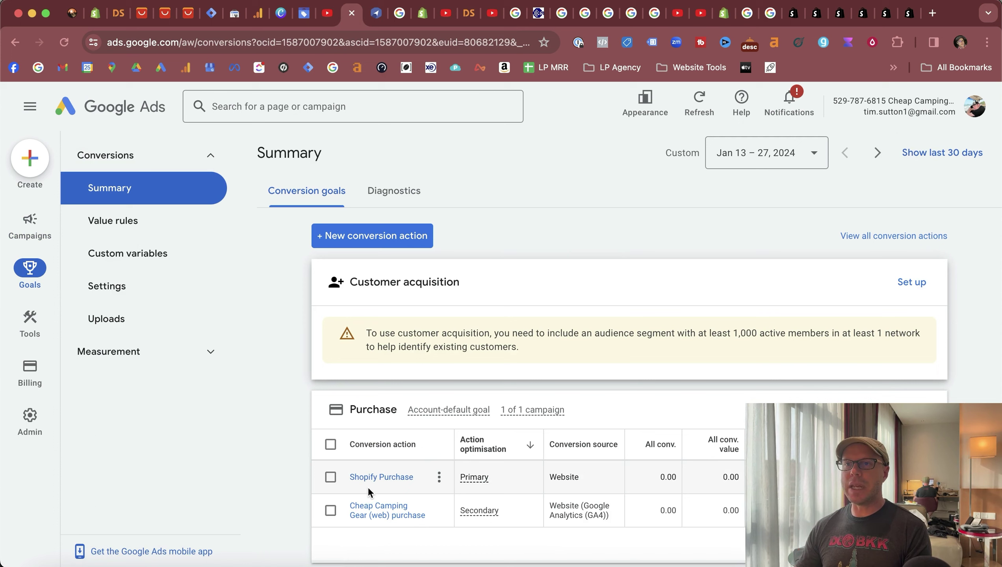
mouse_move(774, 477)
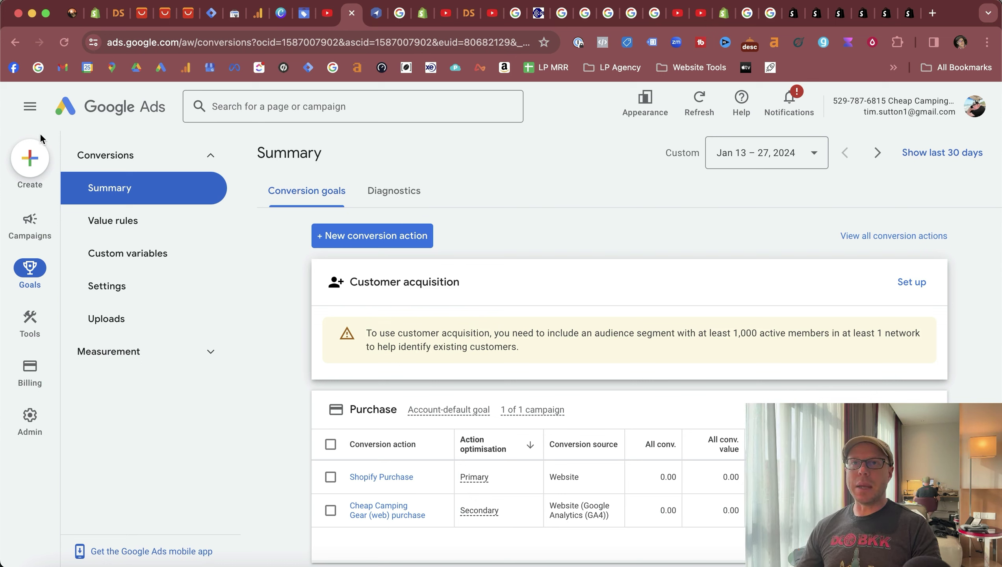
click(31, 161)
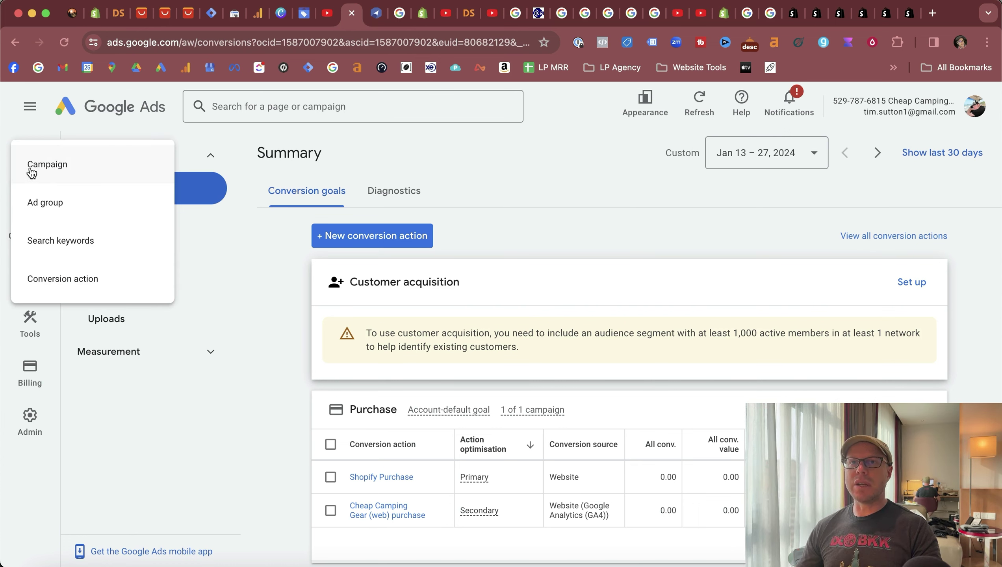
click(32, 172)
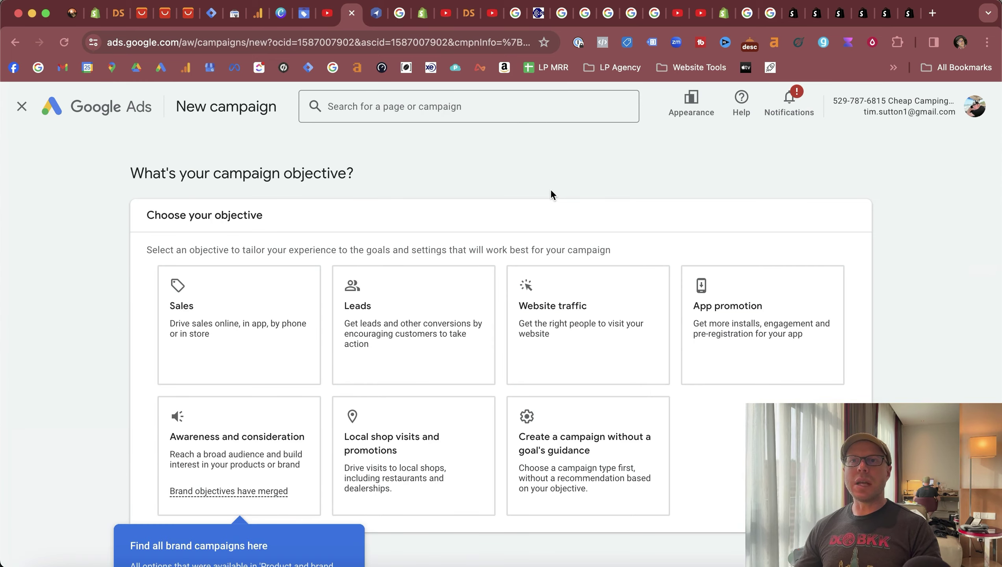
Choose Sales as the campaign objective and dismiss the introductory conversion goals message and brand campaigns tip
scroll(551, 191, down, 3)
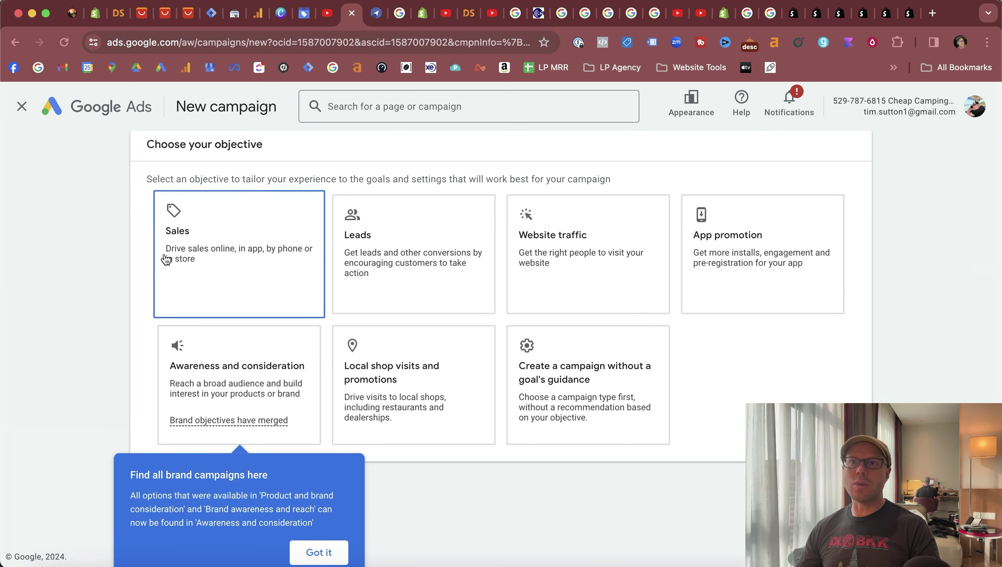
scroll(555, 274, down, 6)
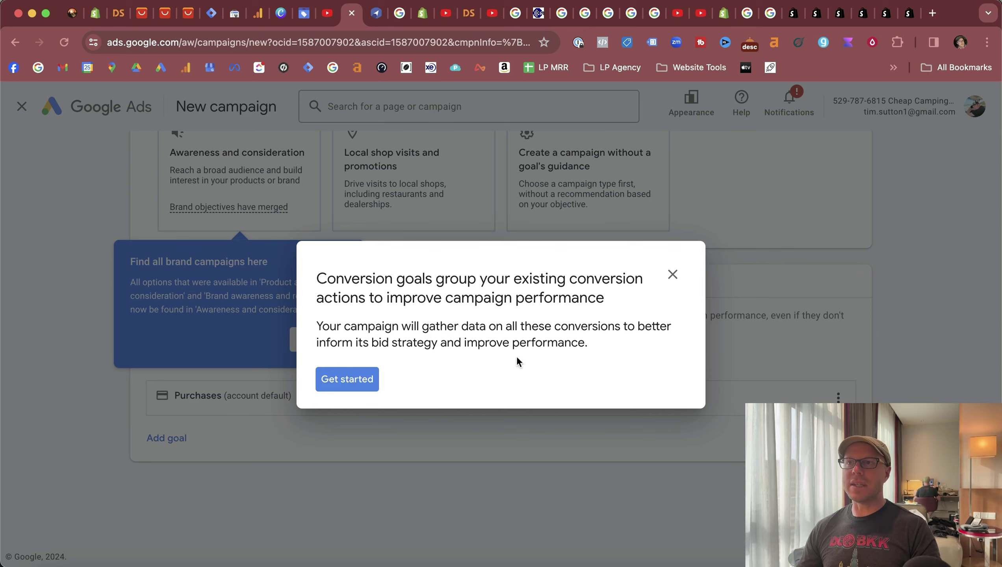
click(673, 275)
click(565, 350)
click(322, 358)
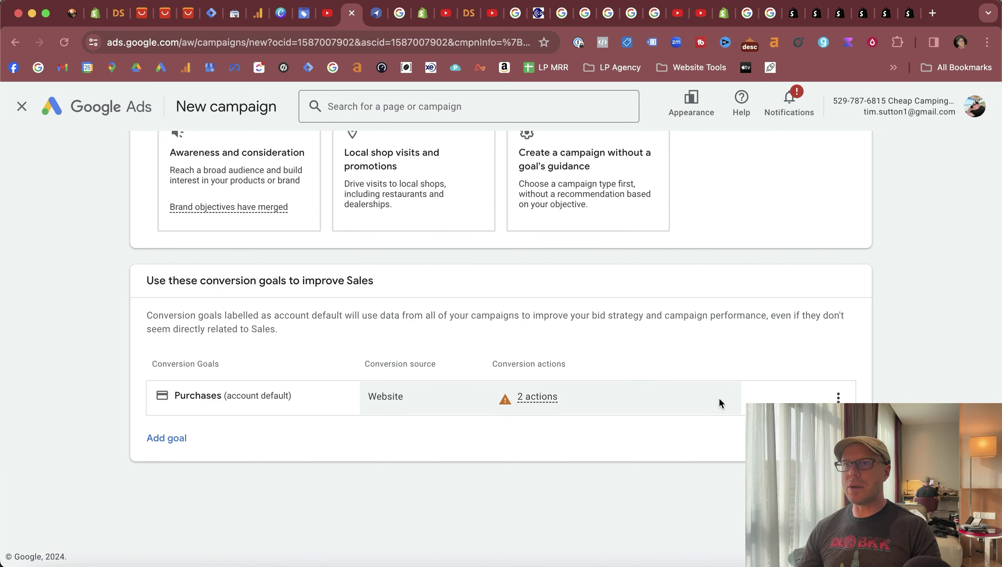
Review the account-default Purchases goal, its inactive conversion actions and the additional goals on offer
click(796, 399)
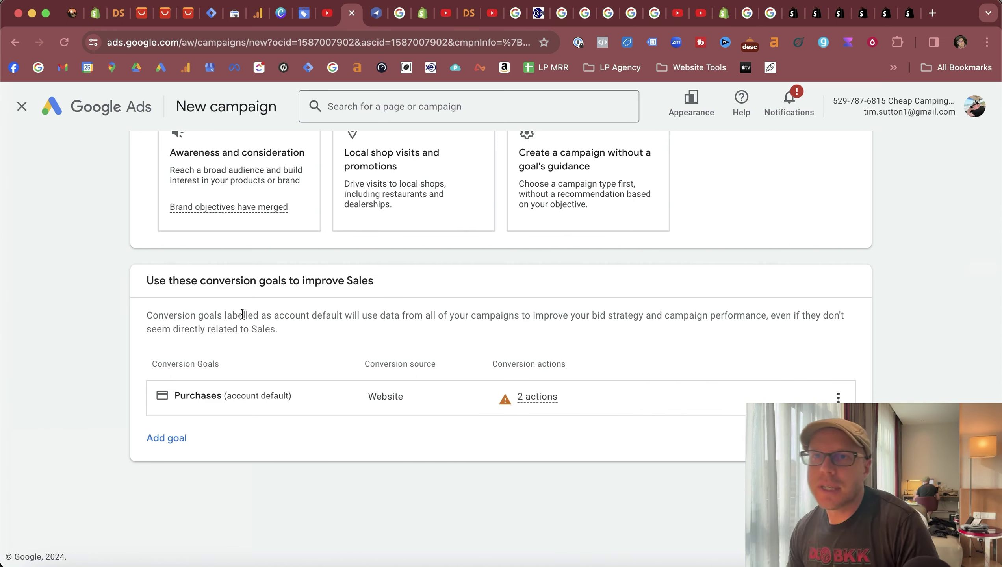
drag(149, 316, 408, 320)
click(353, 334)
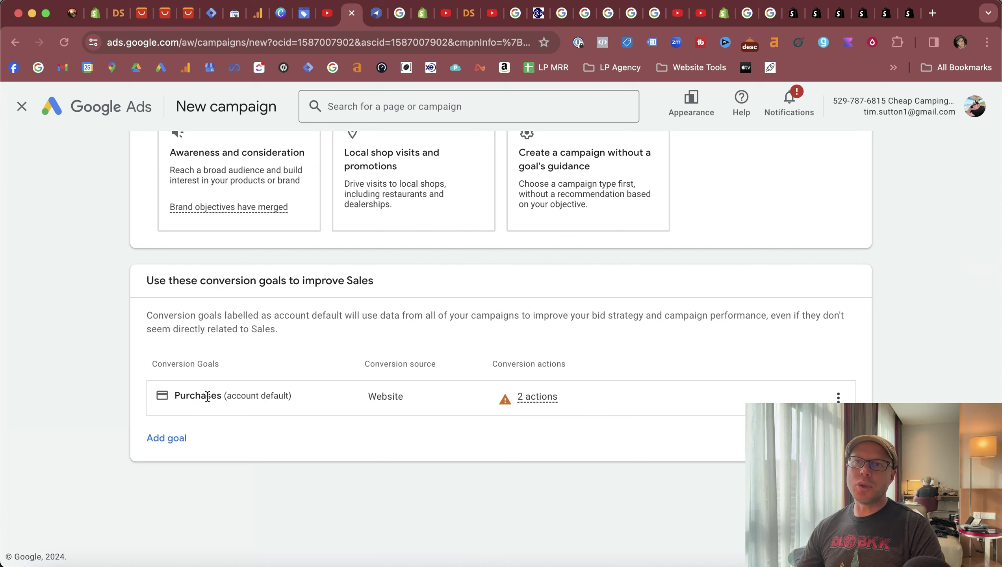
mouse_move(523, 397)
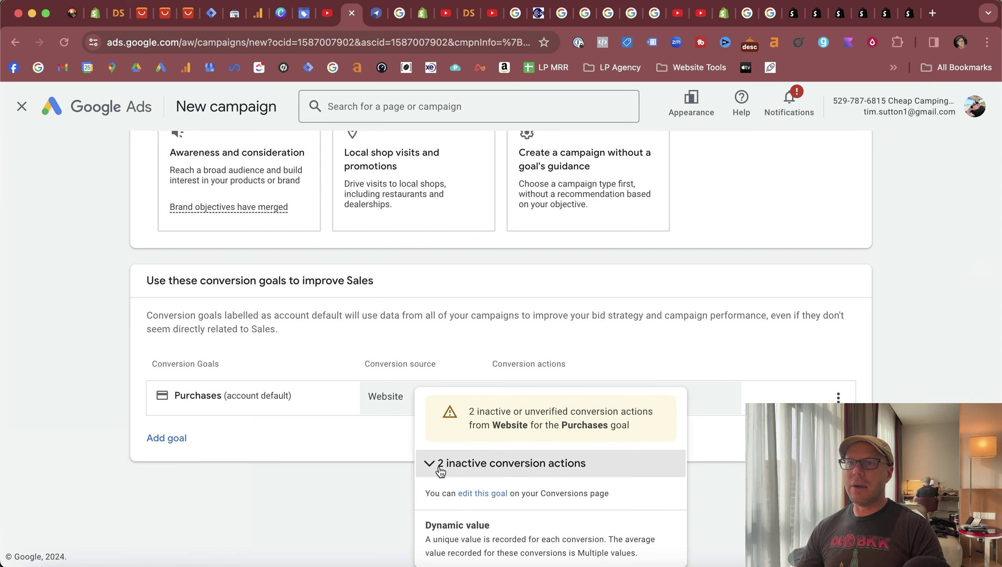
click(492, 455)
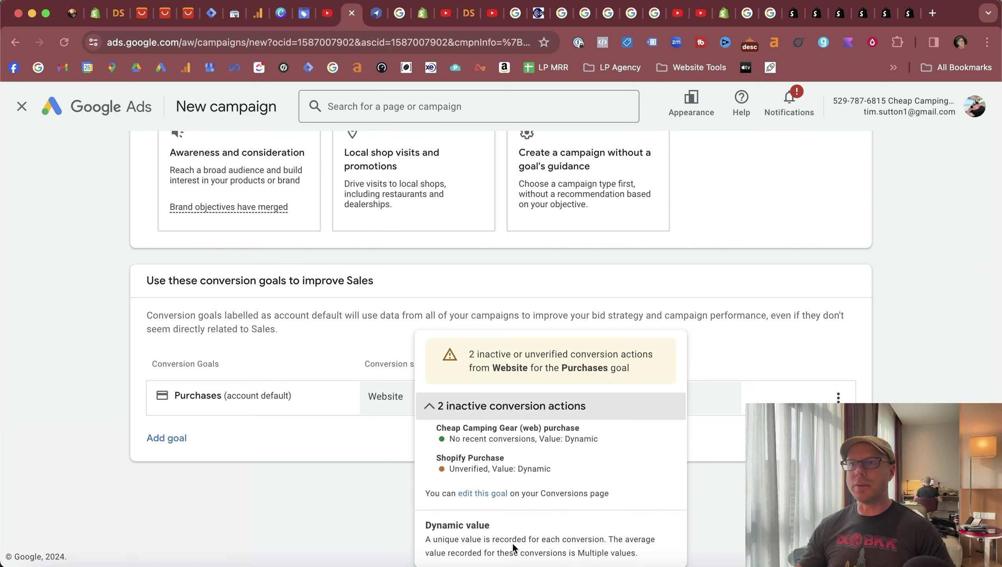
scroll(212, 329, down, 3)
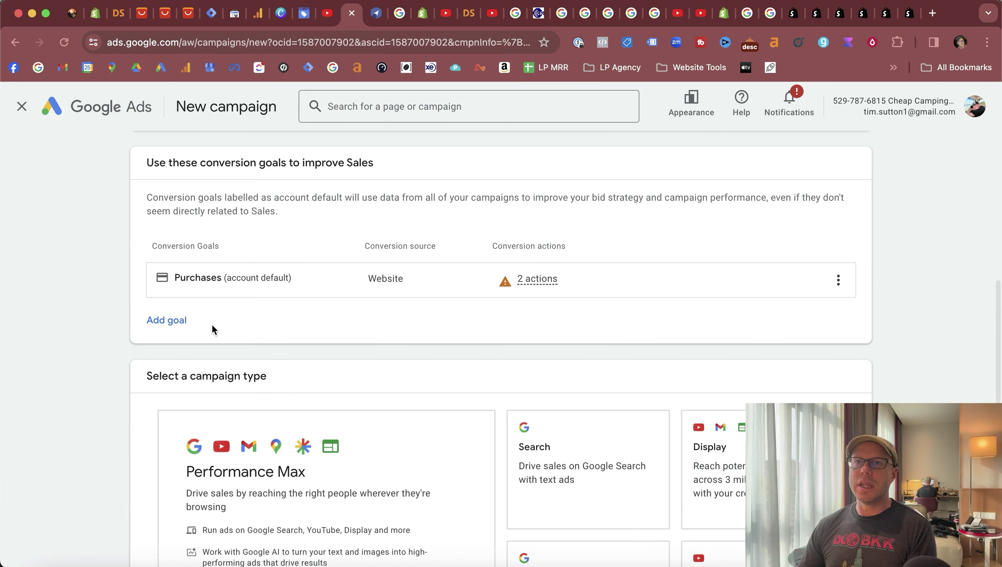
click(180, 320)
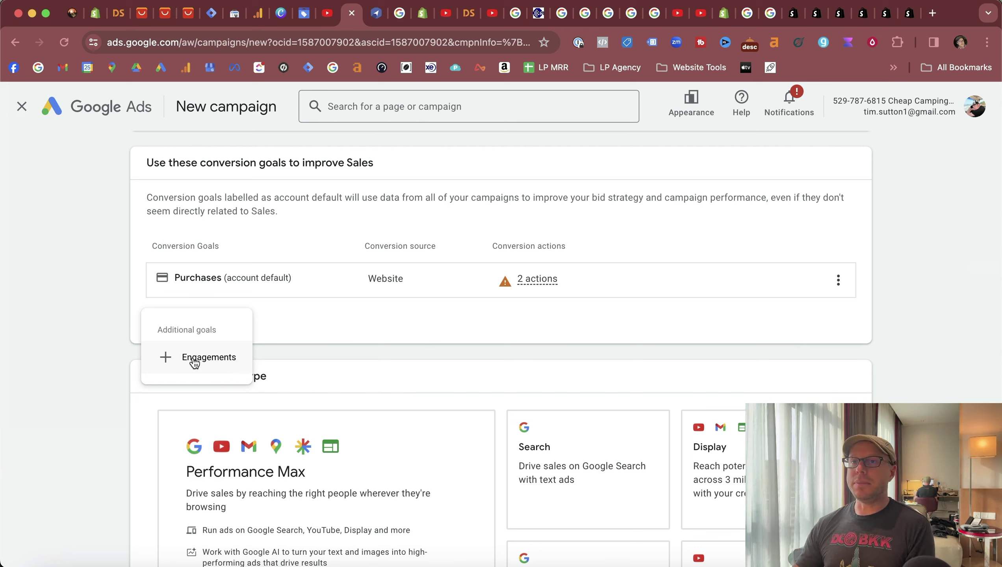
Compare the available campaign types and select Shopping
scroll(477, 415, down, 5)
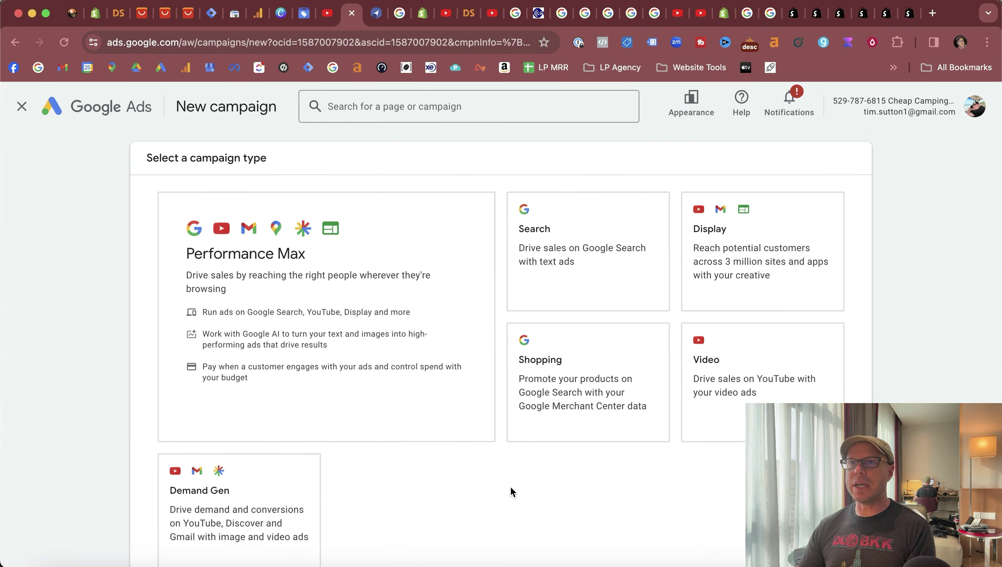
scroll(510, 487, down, 2)
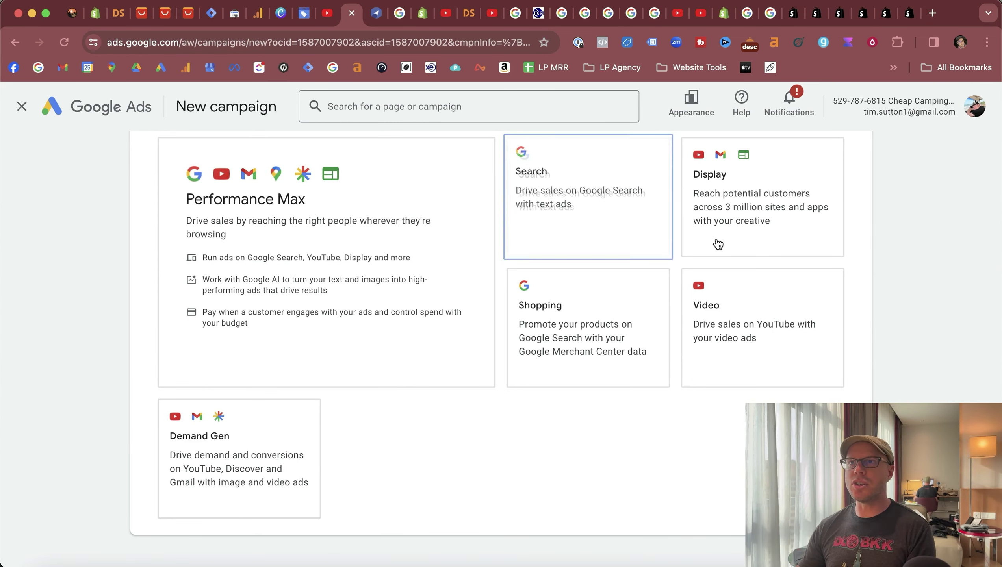
scroll(524, 352, down, 2)
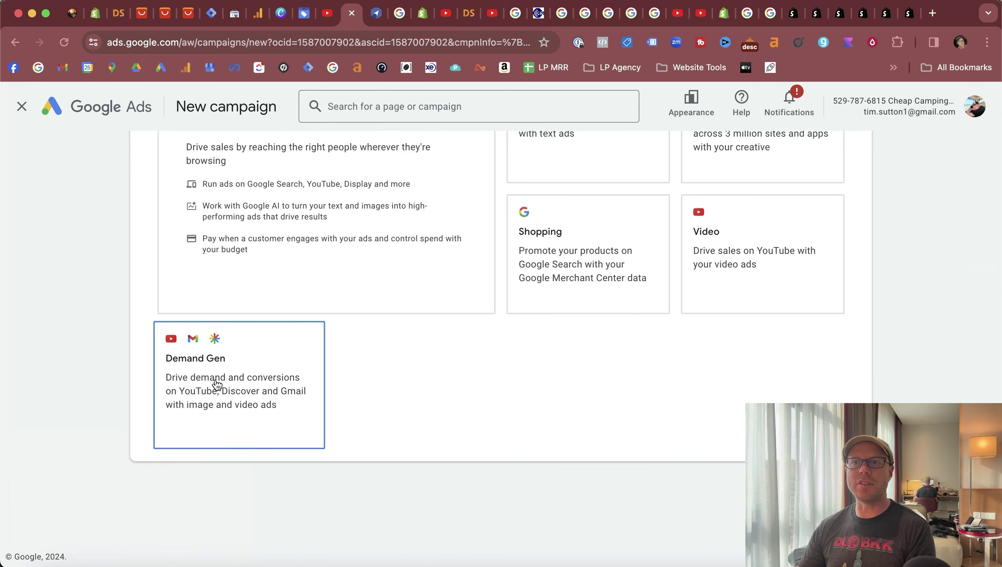
scroll(503, 383, up, 2)
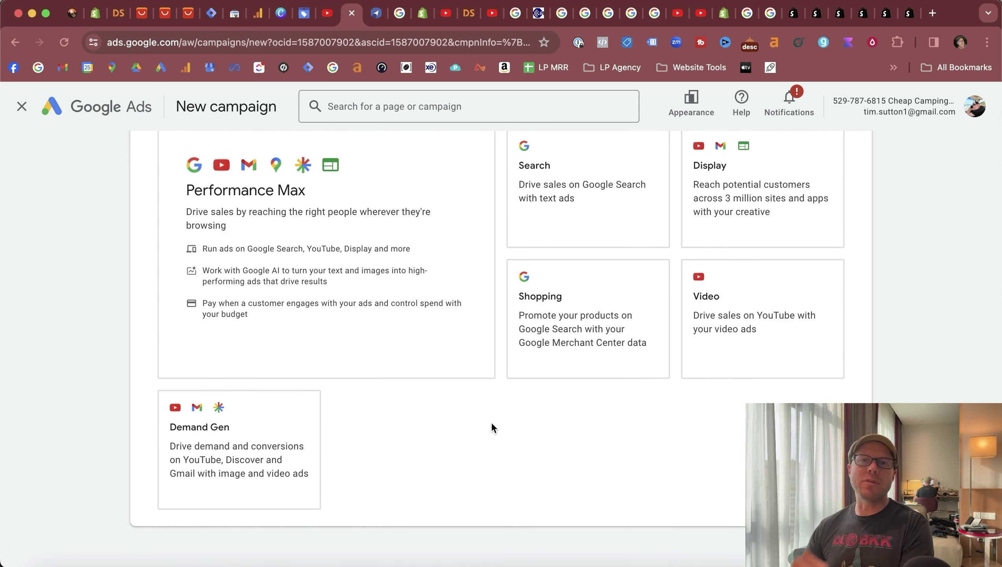
scroll(491, 424, up, 1)
click(602, 348)
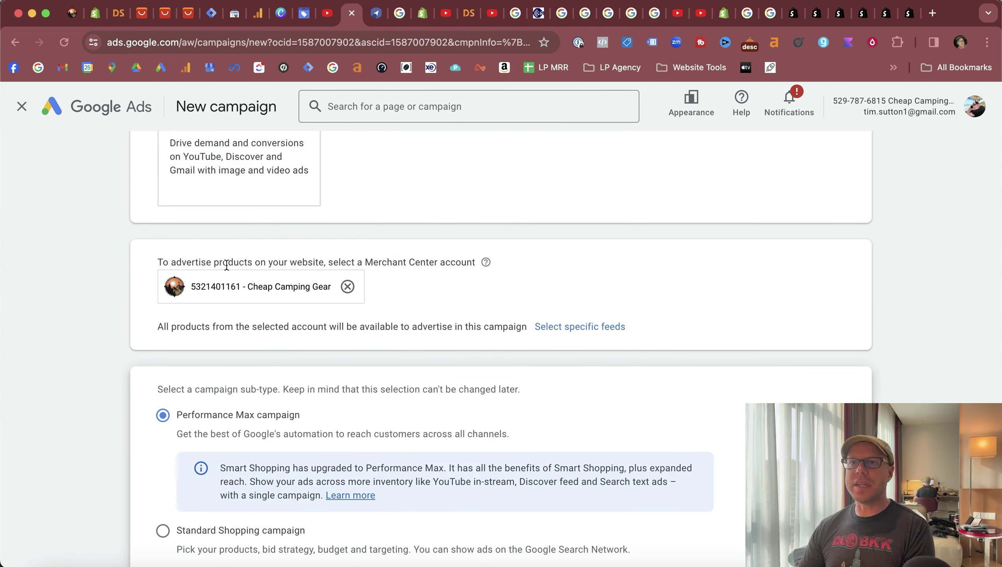
Examine the linked Merchant Center account, its product availability note and the Performance Max sub-type description
scroll(510, 291, down, 1)
drag(262, 280, 292, 275)
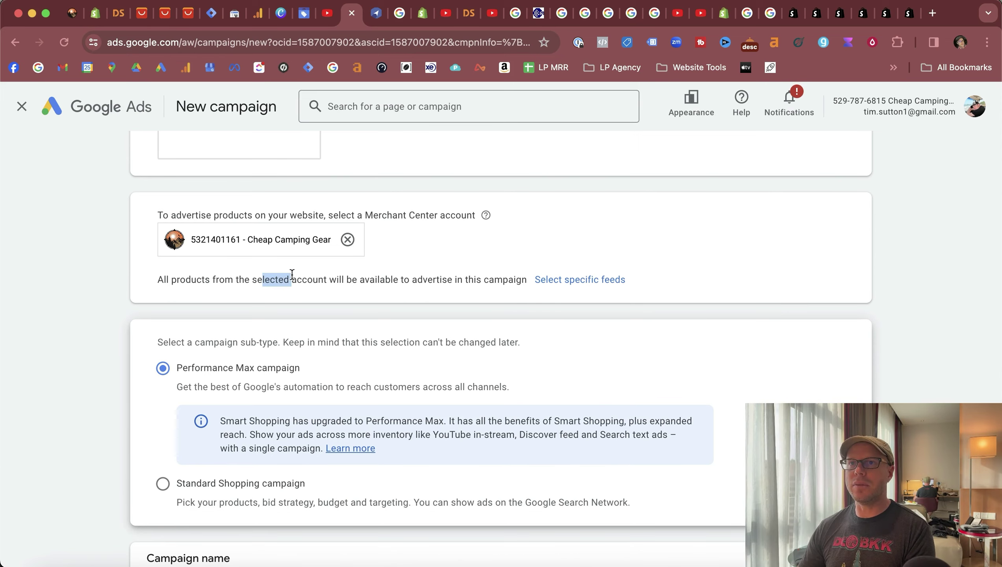
drag(153, 281, 393, 281)
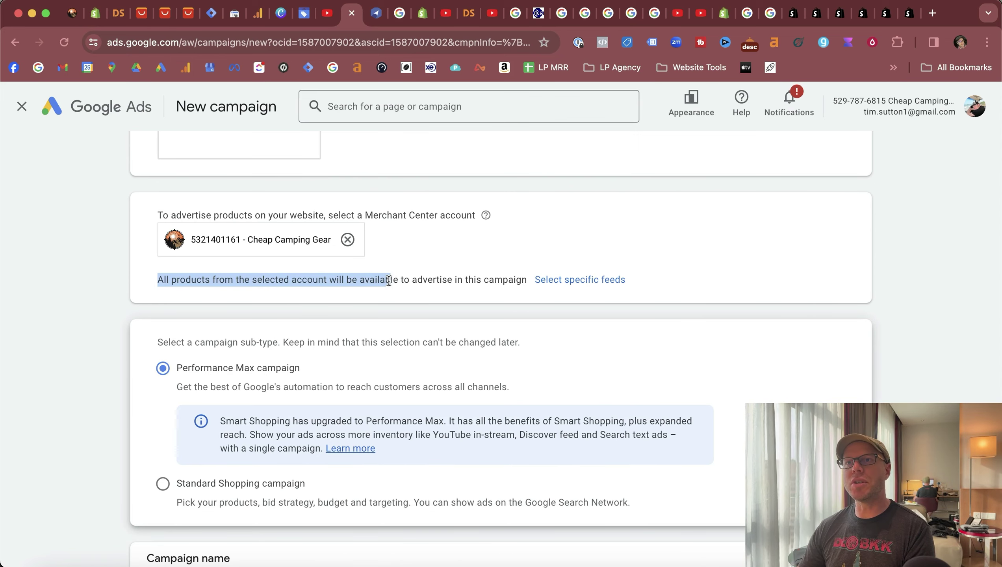
click(434, 280)
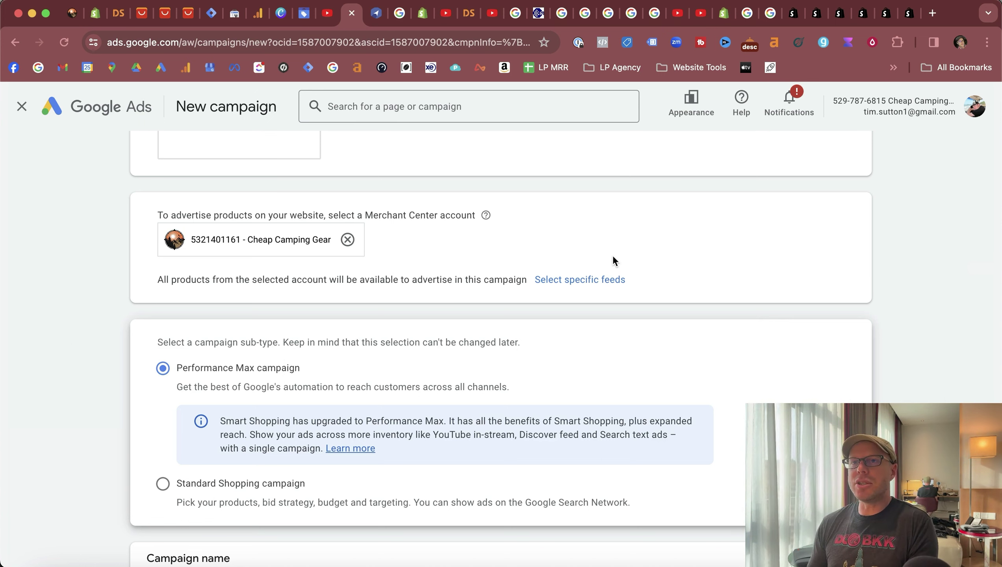
scroll(612, 255, down, 4)
drag(147, 173, 236, 172)
click(236, 172)
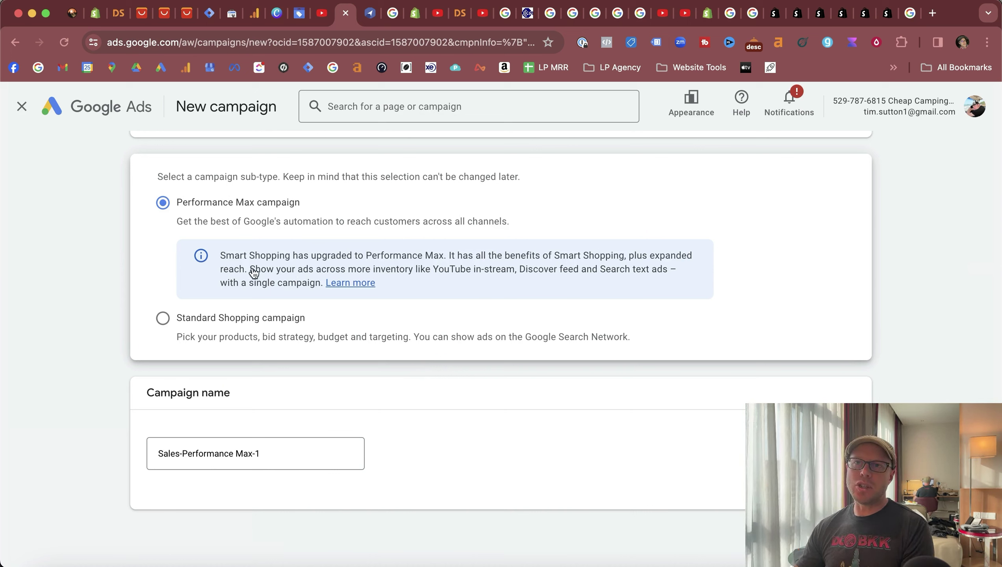
drag(253, 271, 419, 271)
click(383, 274)
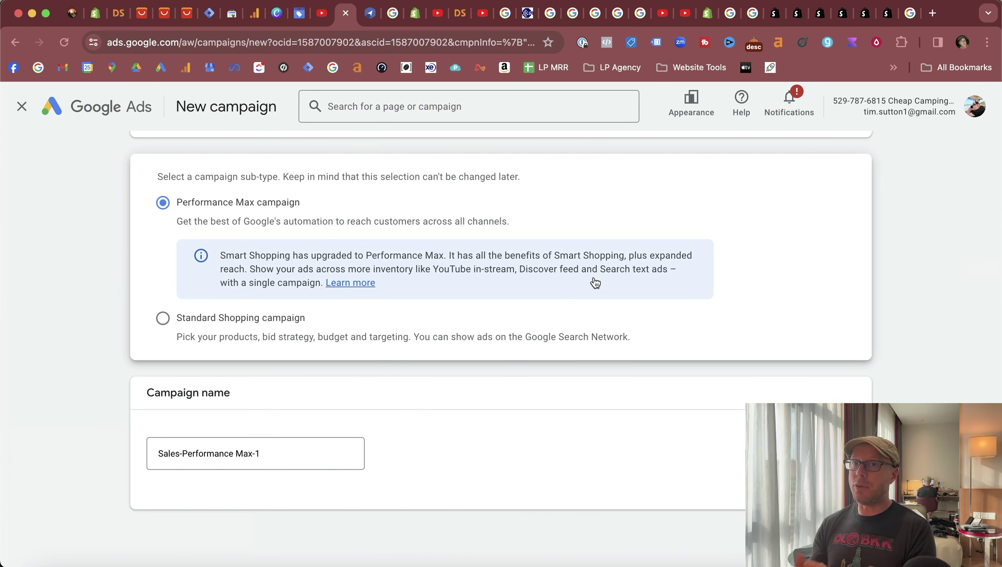
Select Standard Shopping campaign as the sub-type and continue to the campaign settings
scroll(595, 283, down, 2)
click(163, 270)
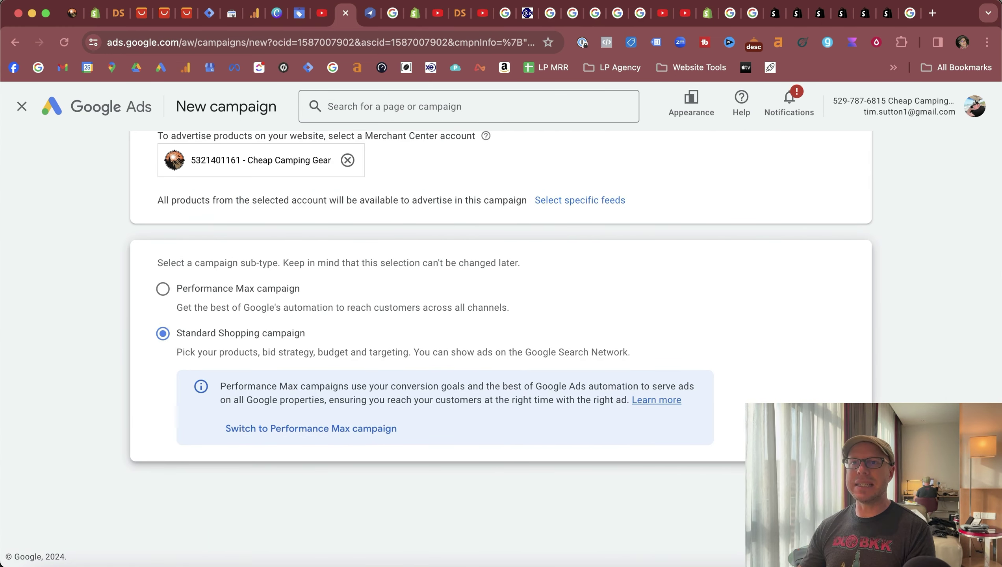
Name the campaign "CCG Test Shopping Campaign"
click(441, 269)
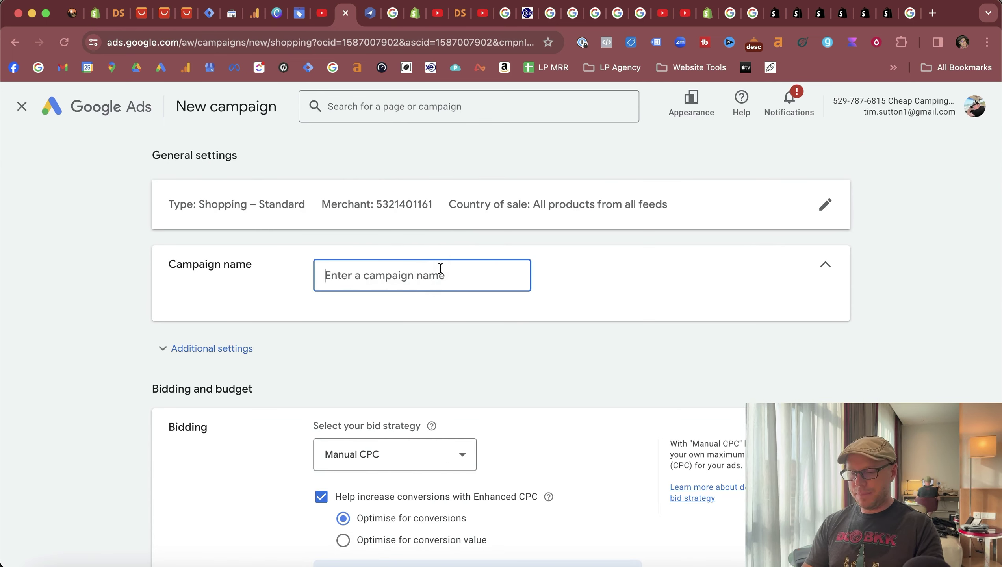
text(CC)
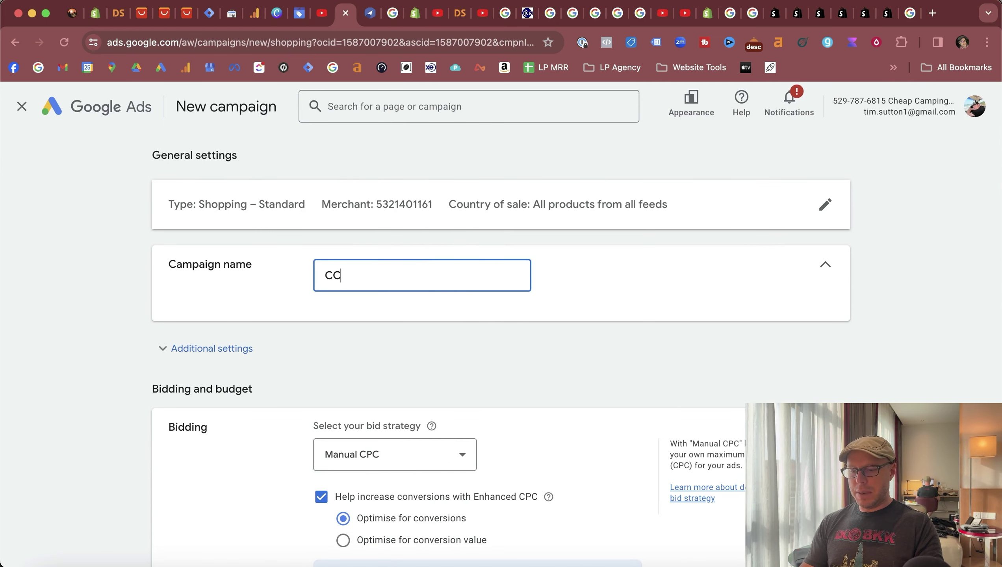
text(G Test S)
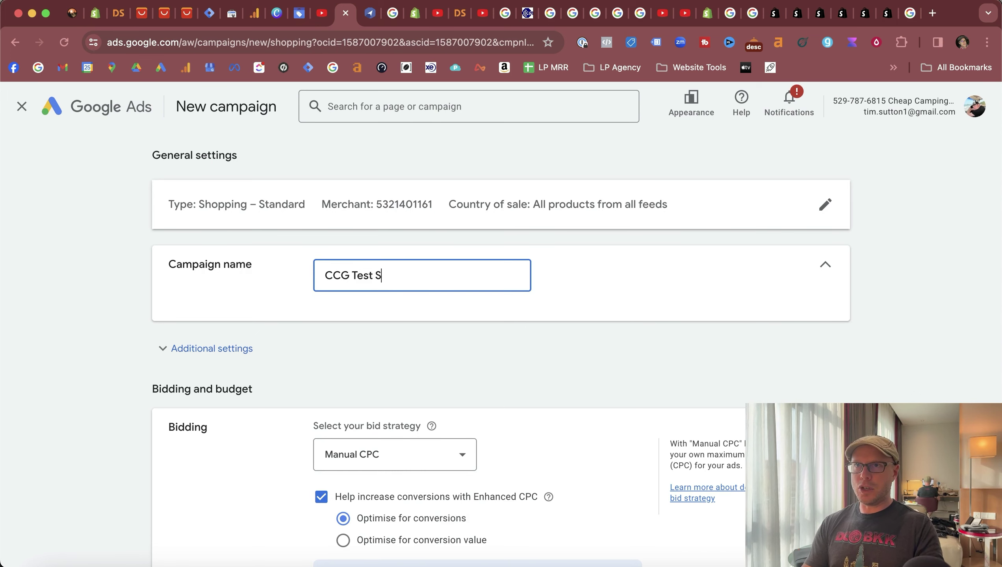
text(hopping Campaign)
Expand the additional campaign settings and open the inventory filter options
scroll(476, 294, down, 3)
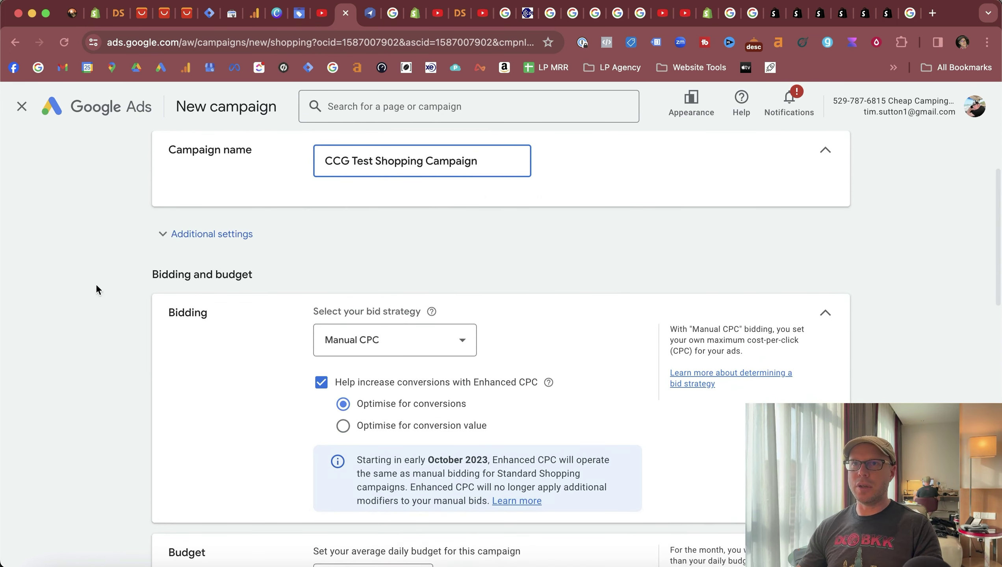
click(222, 349)
scroll(308, 351, down, 3)
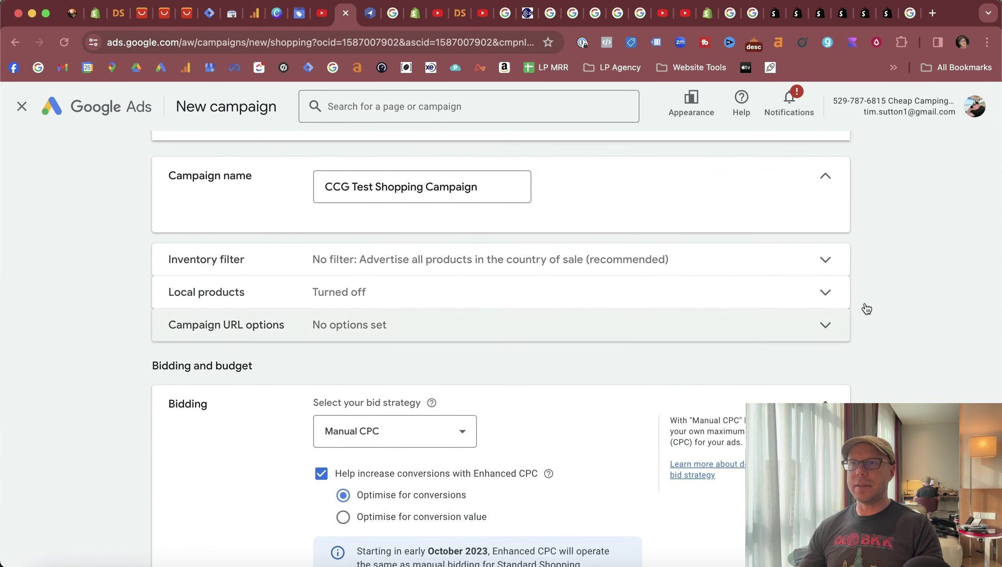
click(824, 263)
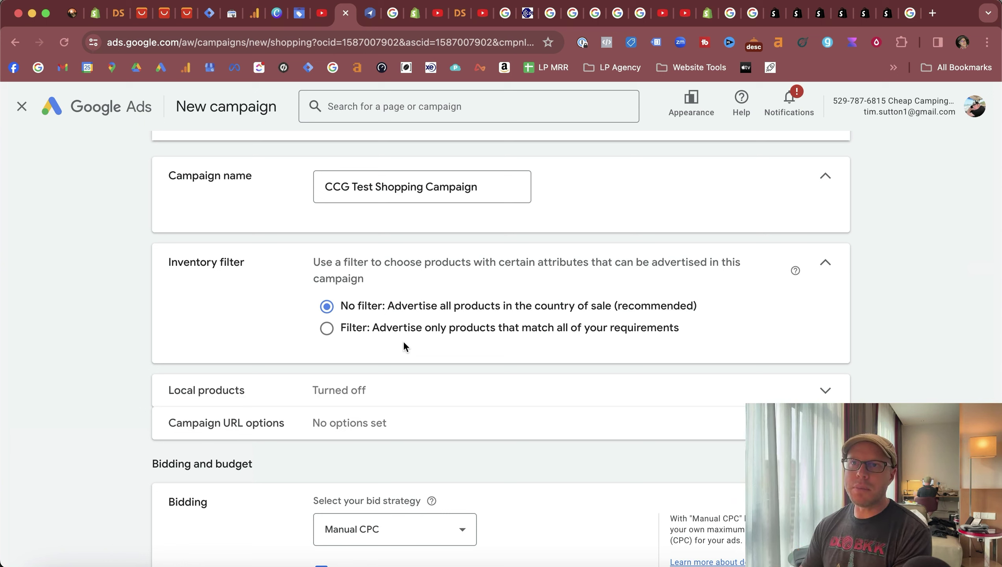
Set the inventory filter to advertise only matching products, choose Brand as the product attribute and view its selectable values
click(327, 329)
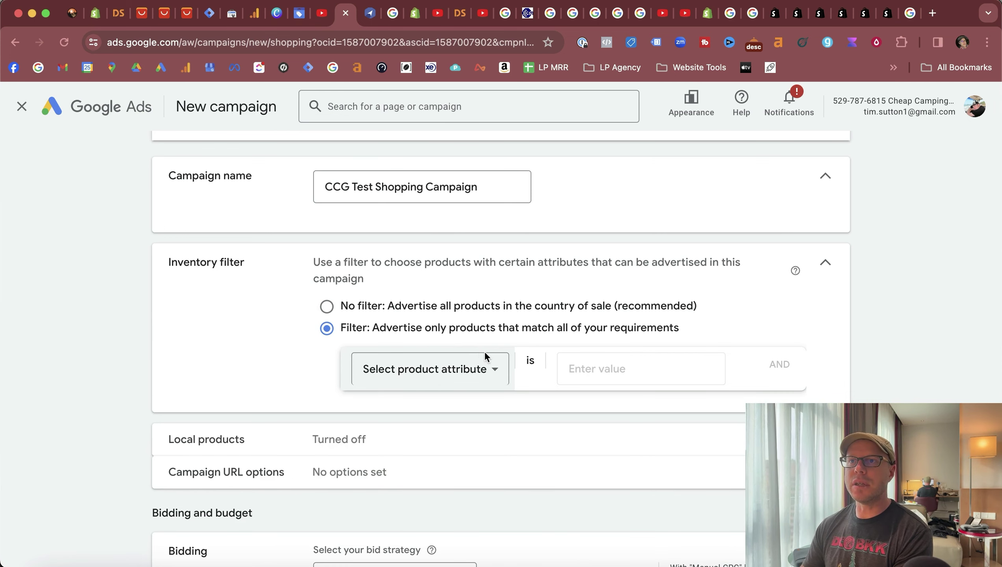
click(496, 374)
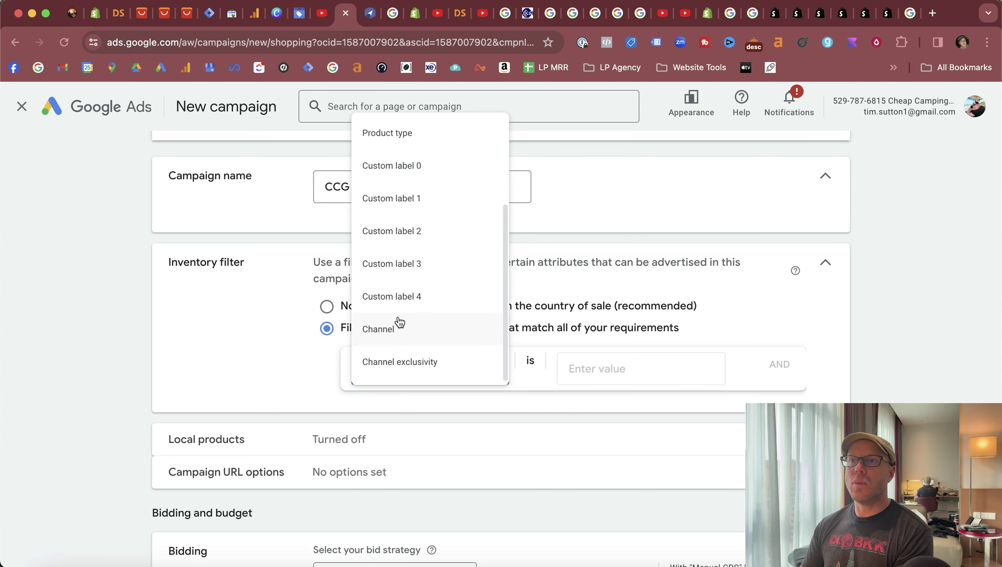
scroll(399, 320, down, 3)
scroll(398, 320, up, 3)
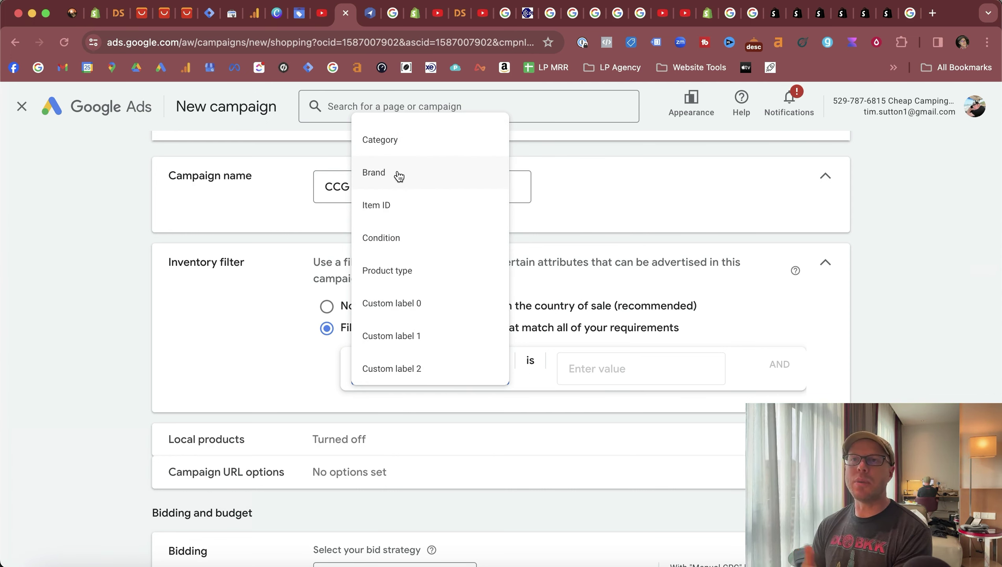
click(414, 181)
click(585, 377)
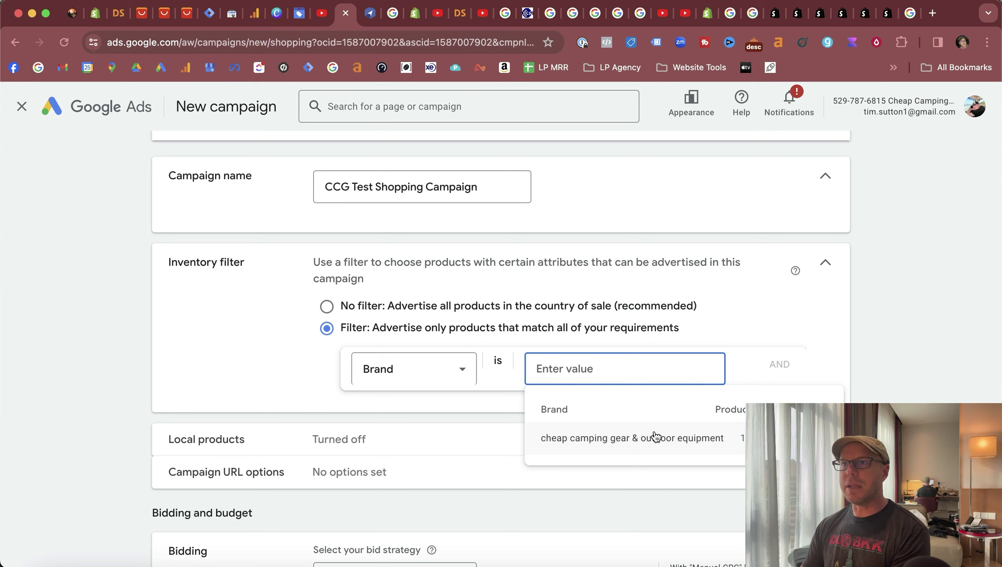
click(810, 319)
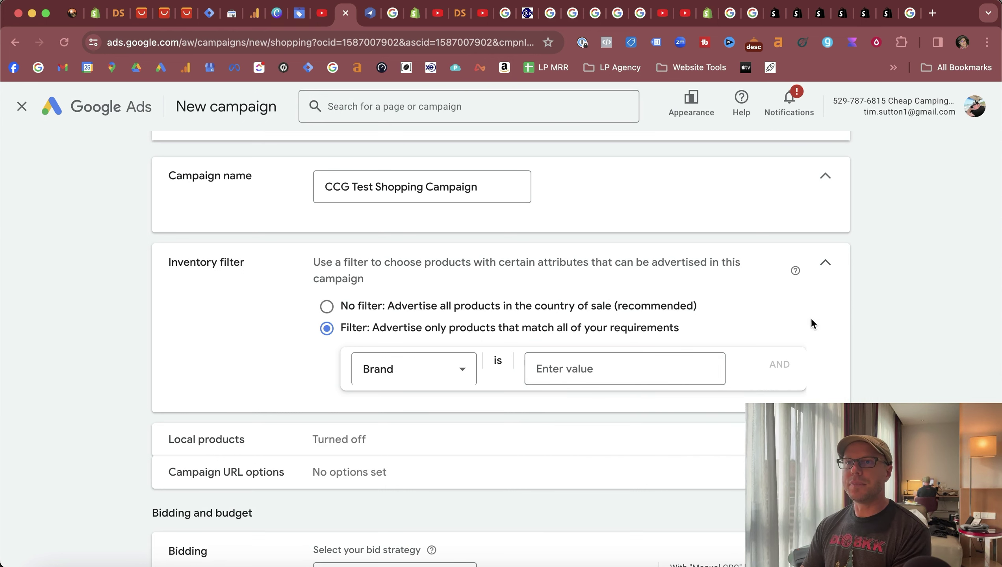
Set the inventory filter to advertise all products, and review the local products and campaign URL options
click(325, 309)
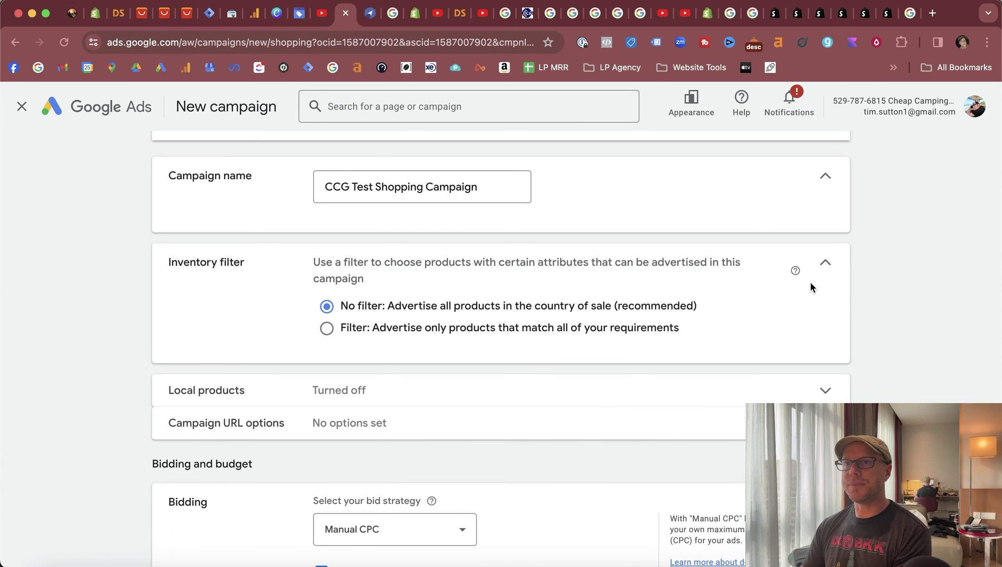
scroll(658, 338, down, 2)
click(826, 339)
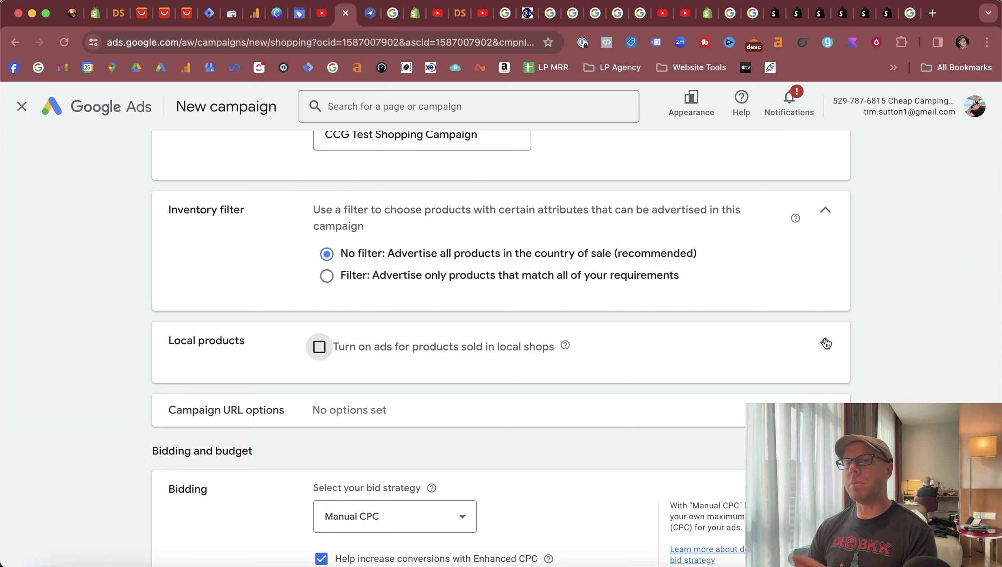
click(826, 344)
click(714, 375)
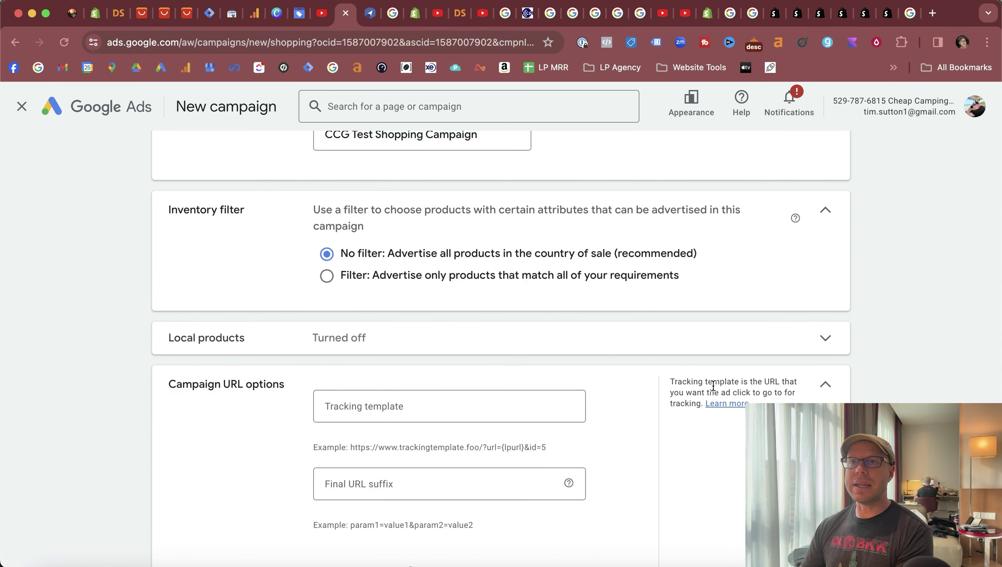
scroll(712, 384, up, 3)
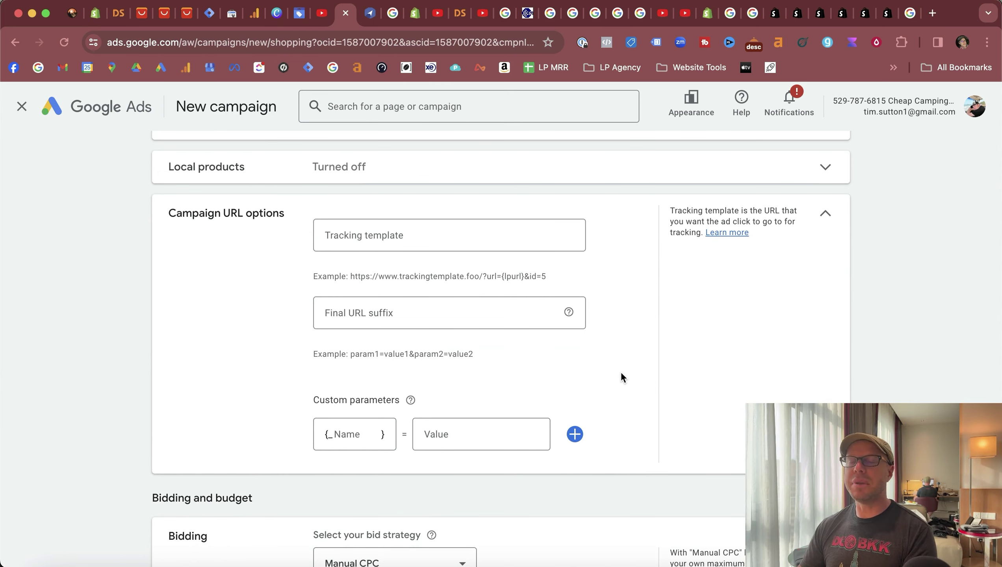
click(823, 215)
Examine the available bid strategies and the Enhanced CPC notice in the bidding settings
scroll(237, 271, down, 3)
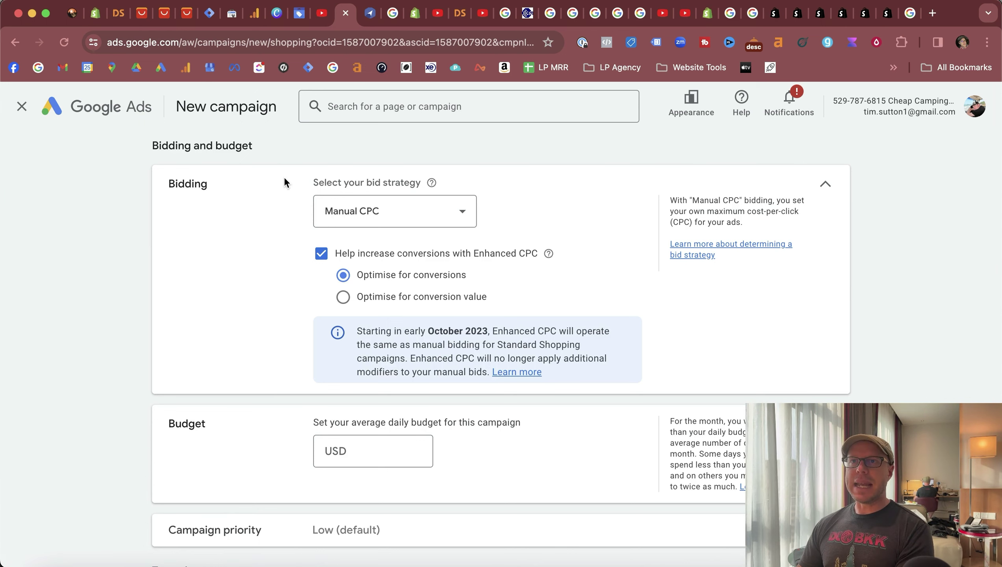
drag(285, 178, 472, 181)
click(512, 188)
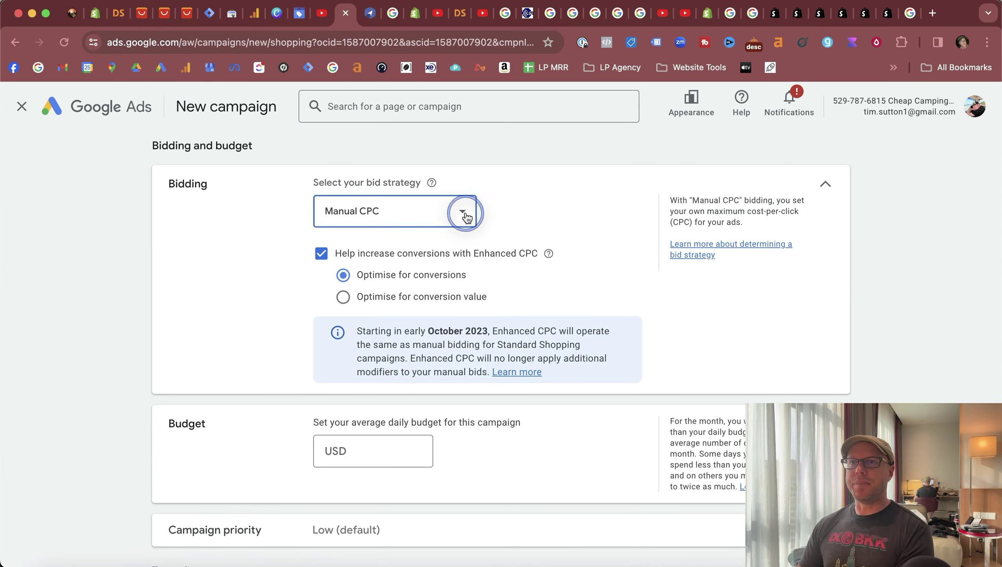
click(444, 211)
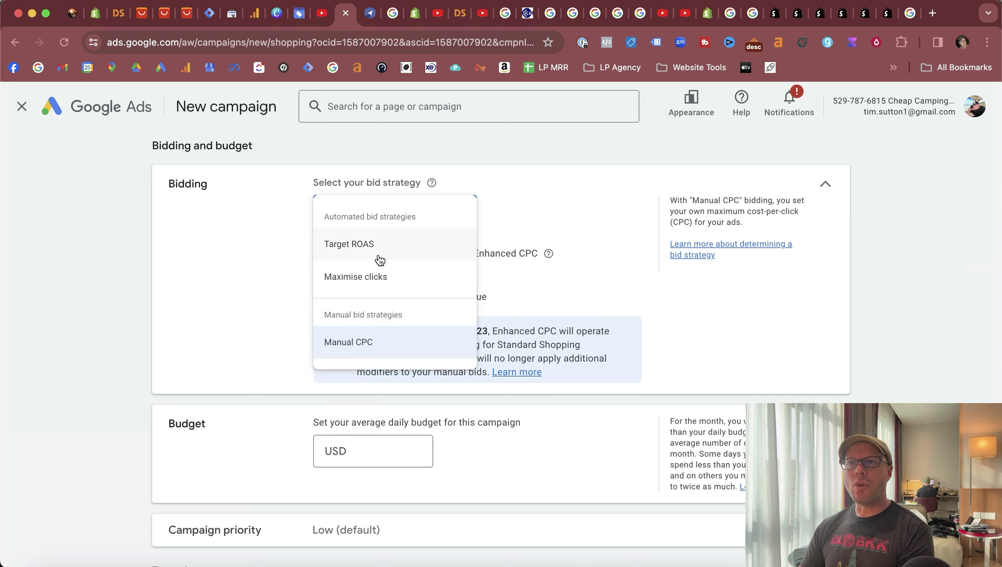
click(520, 223)
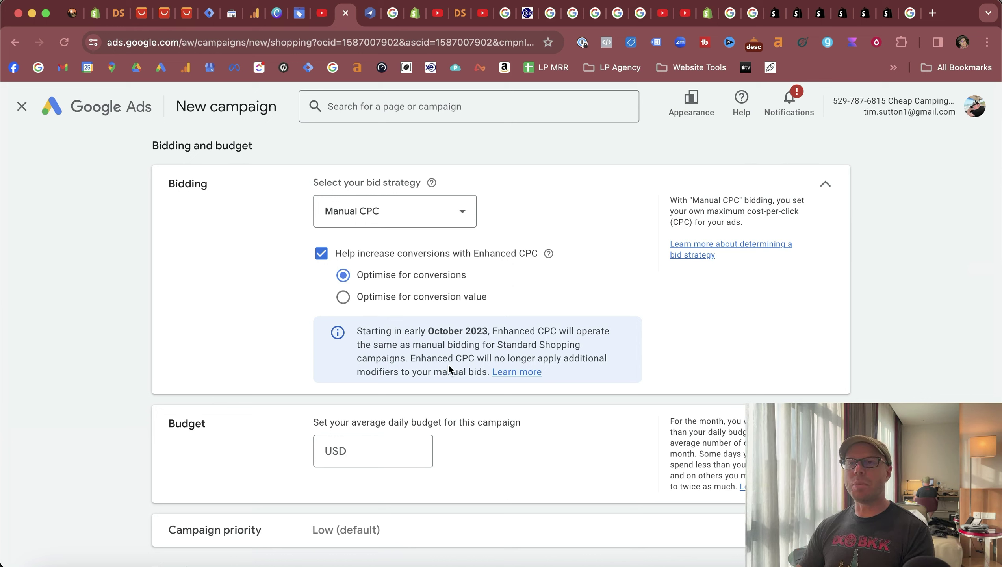
drag(434, 334, 488, 333)
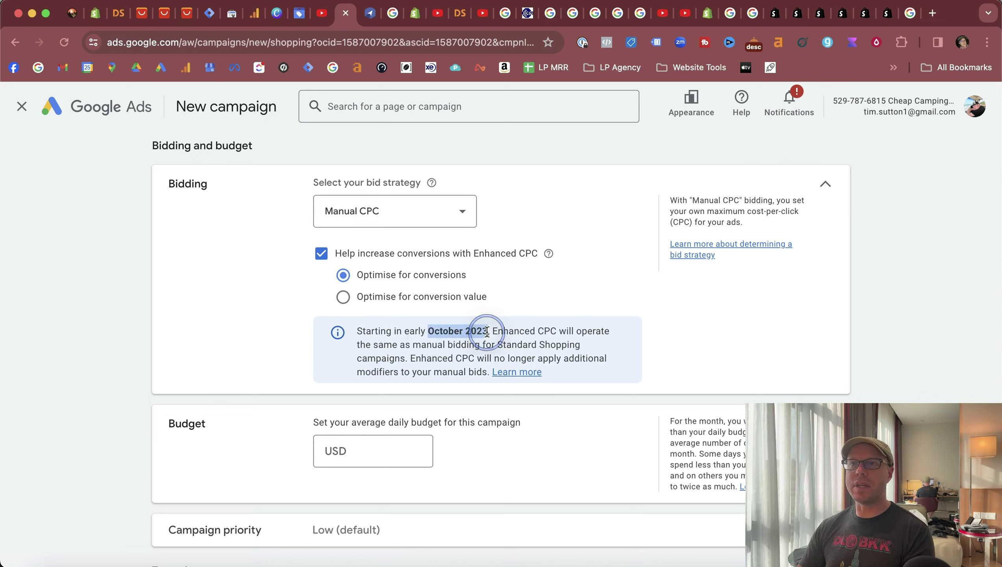
click(536, 299)
click(389, 211)
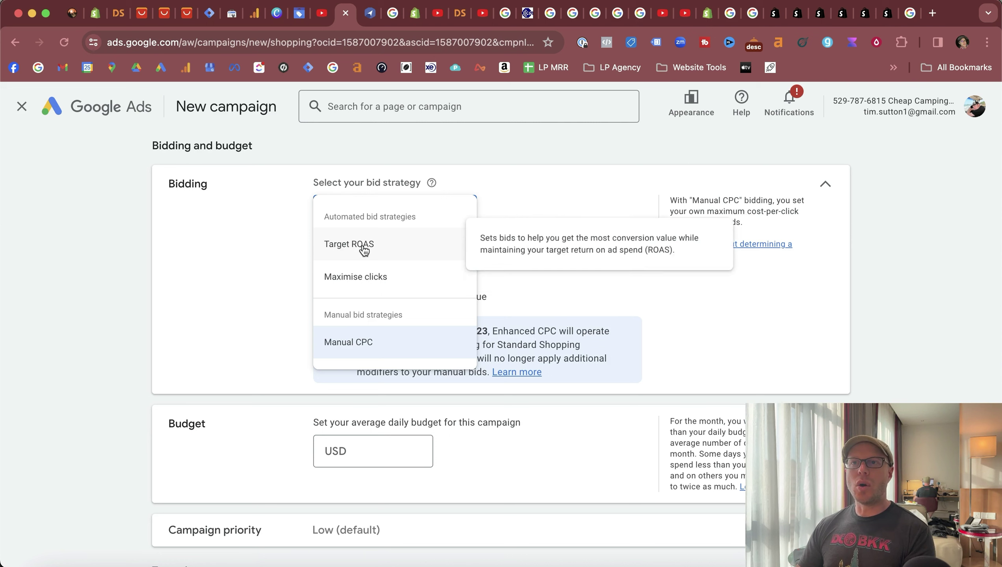
click(557, 198)
Set the bid strategy to Maximise clicks with a maximum CPC bid limit of USD 0.30
click(463, 210)
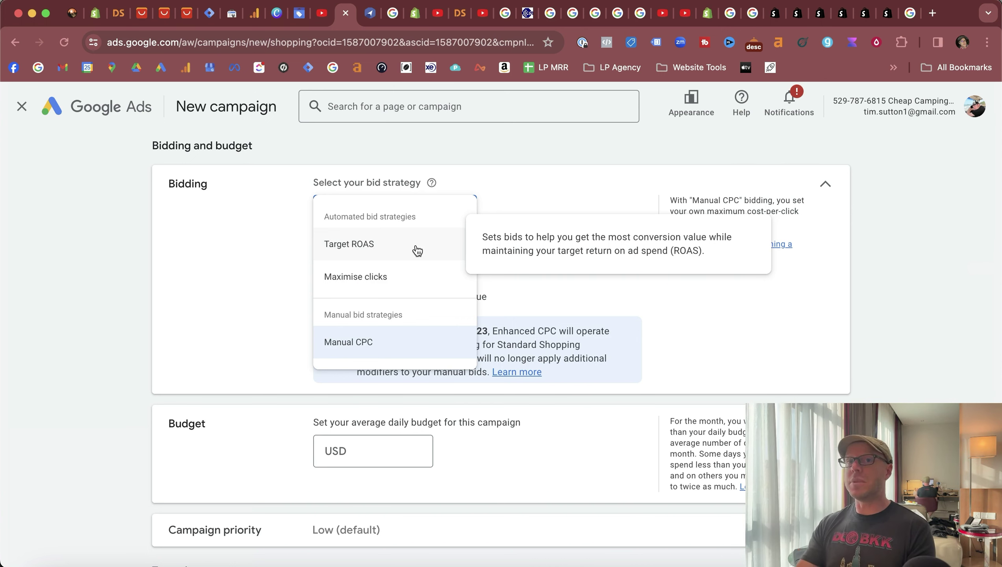
click(412, 277)
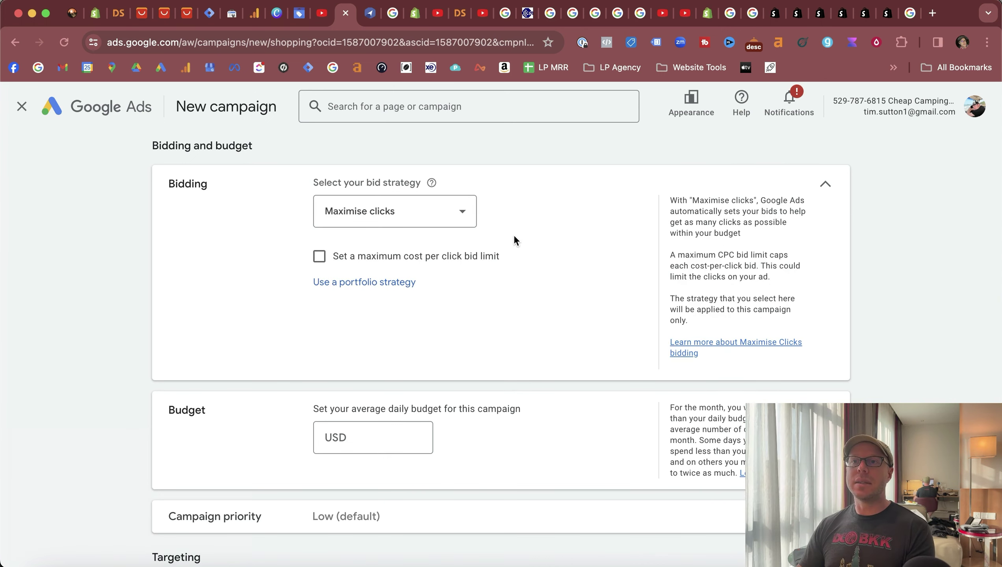
click(319, 256)
click(383, 312)
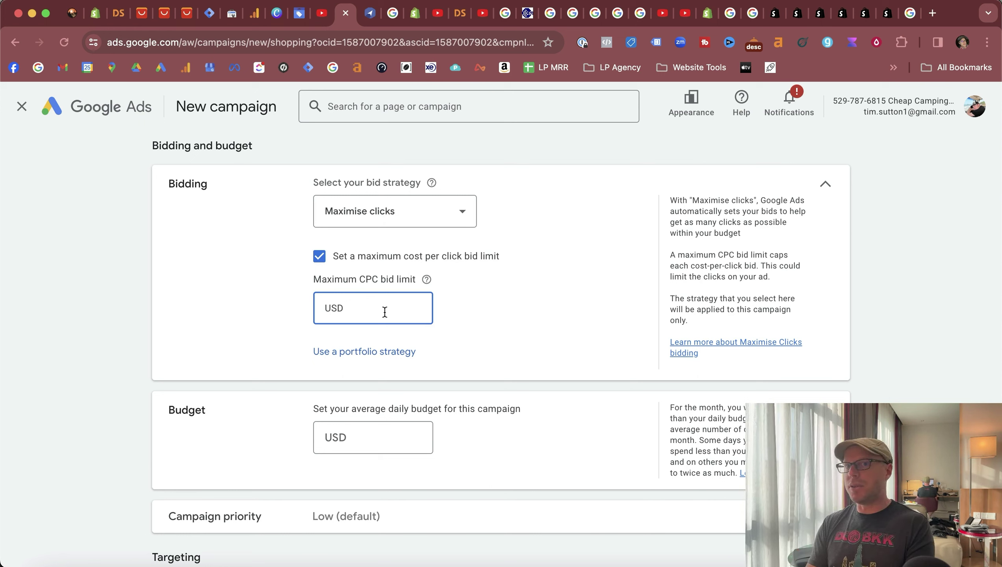
text(.30)
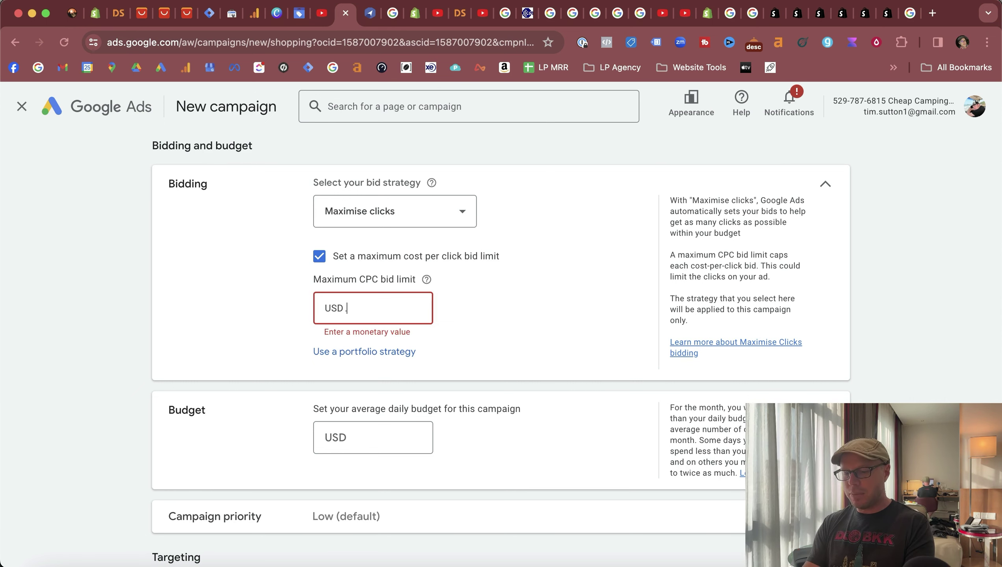
click(462, 313)
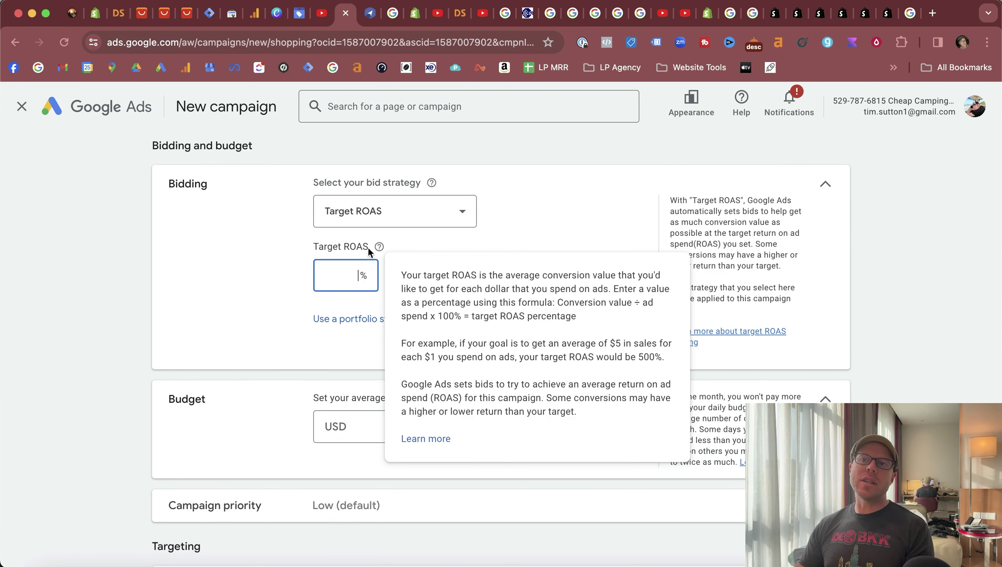
Read the Target ROAS explanation and try target values of 300% and 400%
click(380, 248)
click(379, 248)
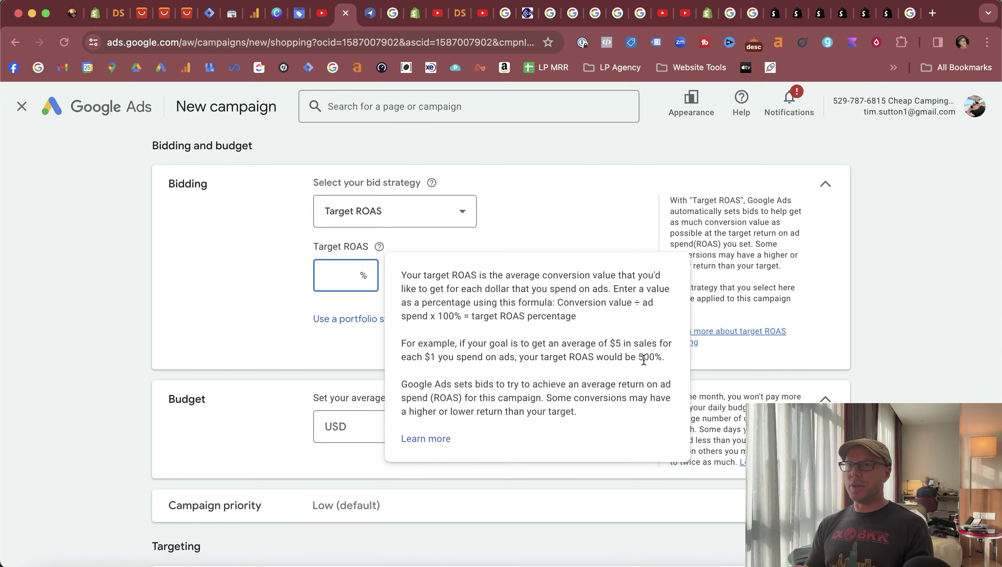
click(340, 277)
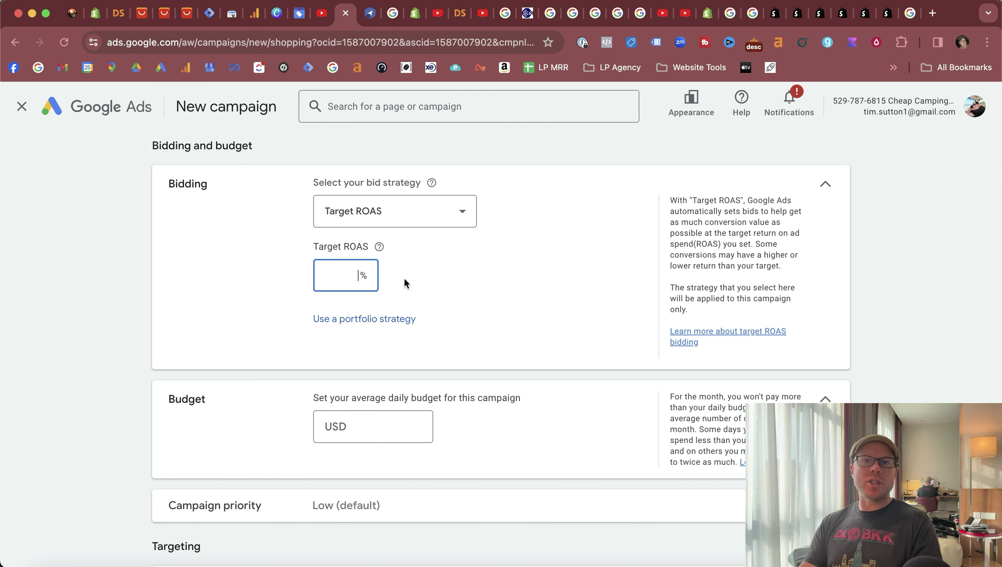
text(300)
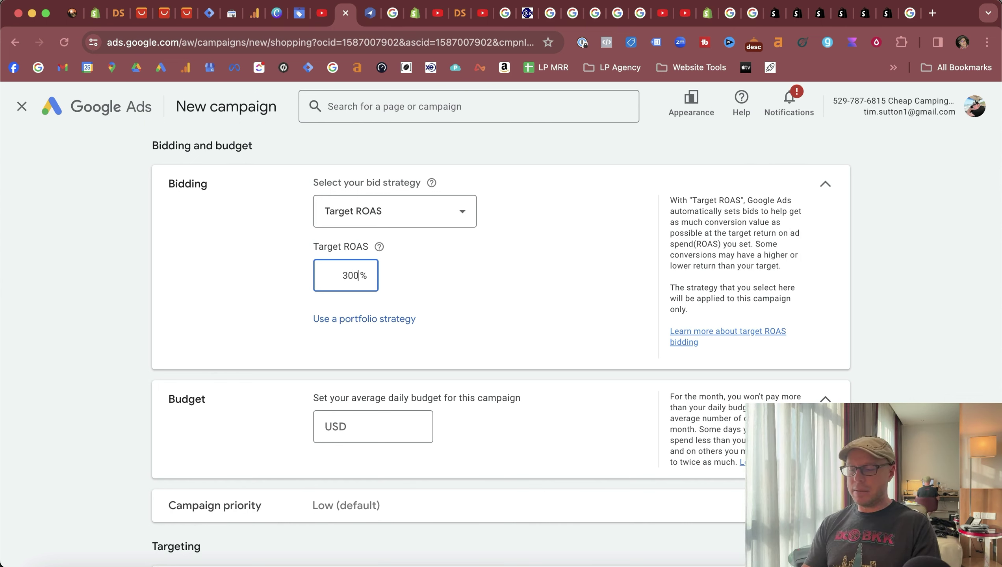
key(BackSpace)
key(BackSpace)
key(BackSpace)
text(400)
key(BackSpace)
key(BackSpace)
key(BackSpace)
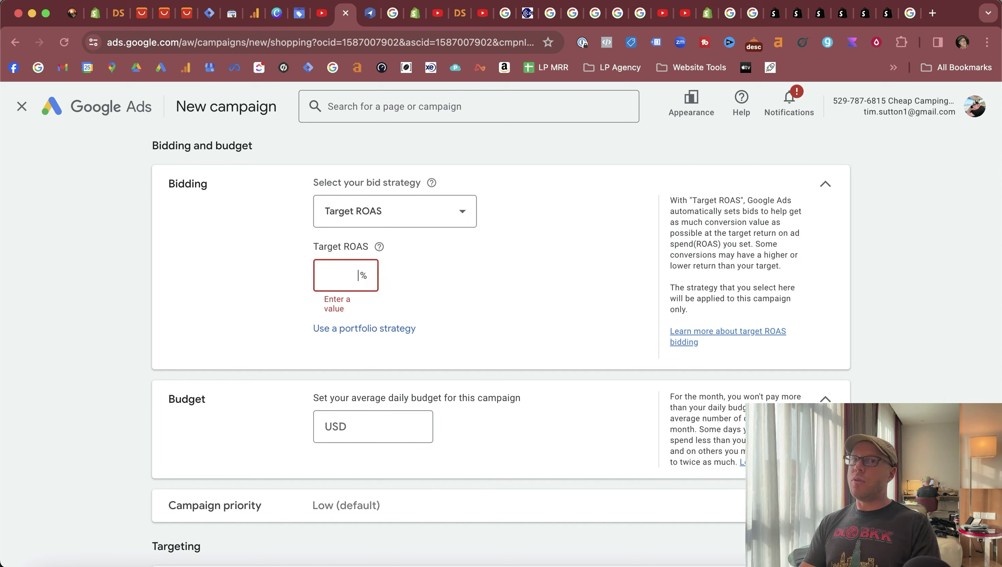
Try a target ROAS of 250%, and return the bid strategy to Maximise clicks
key(BackSpace)
key(BackSpace)
text(0)
key(BackSpace)
key(BackSpace)
text(250)
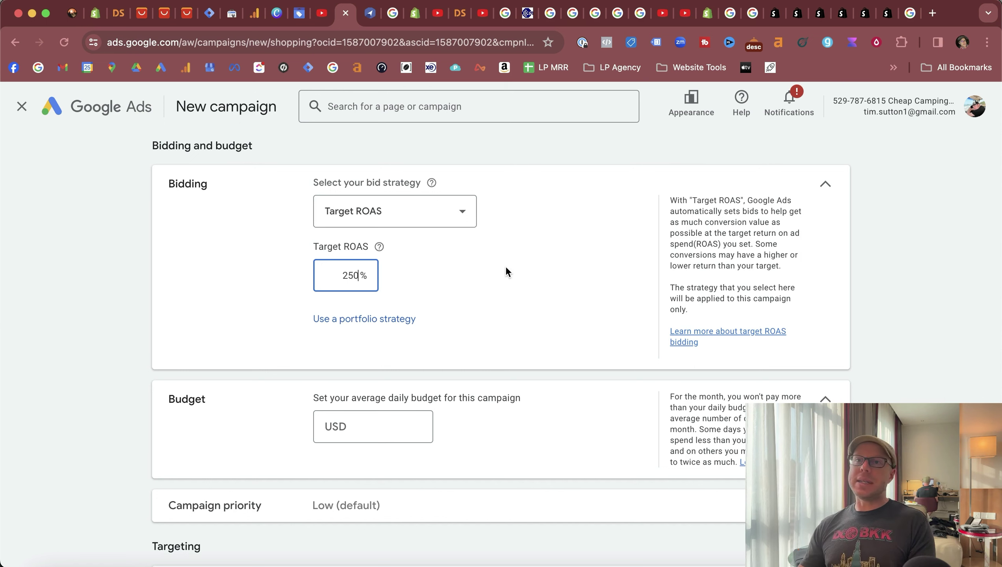
click(449, 214)
click(421, 275)
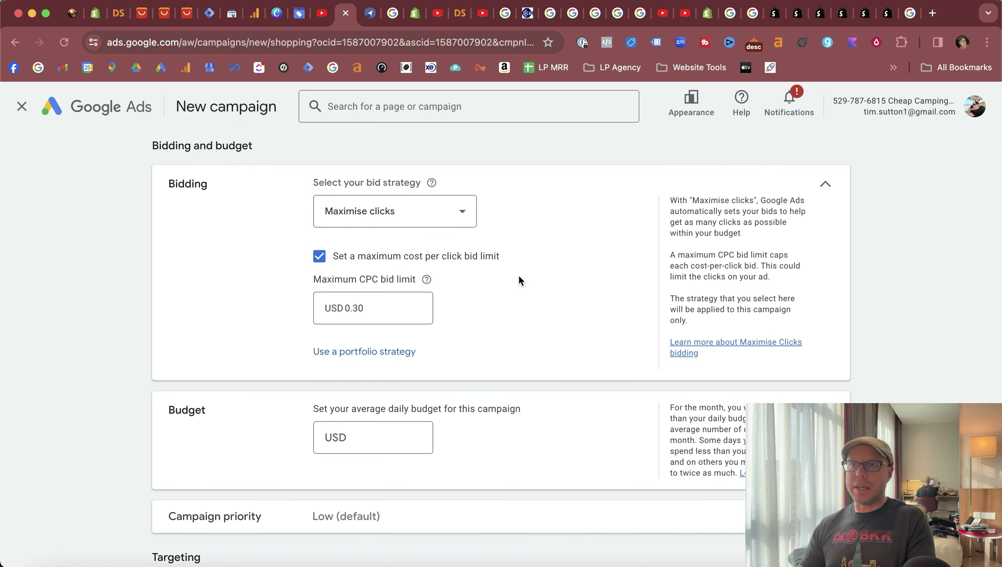
Set the campaign's average daily budget to USD 5
scroll(385, 303, down, 2)
scroll(521, 294, up, 1)
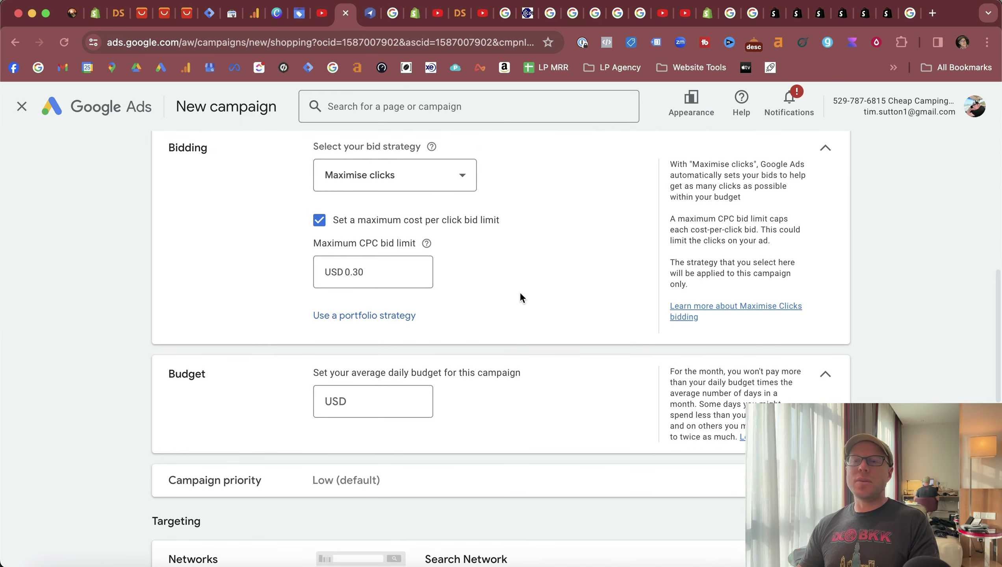
scroll(520, 293, down, 3)
key(Tab)
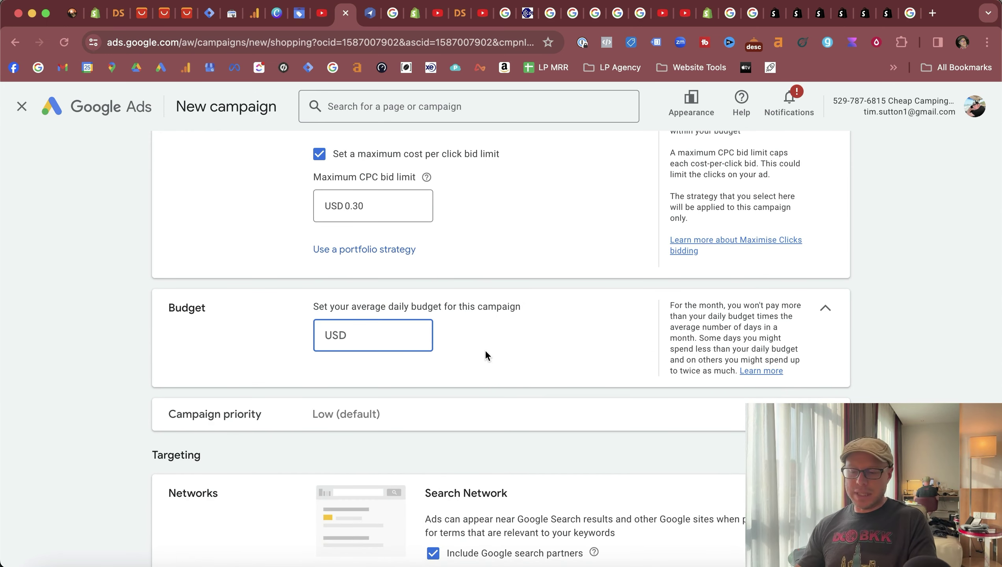
text(5)
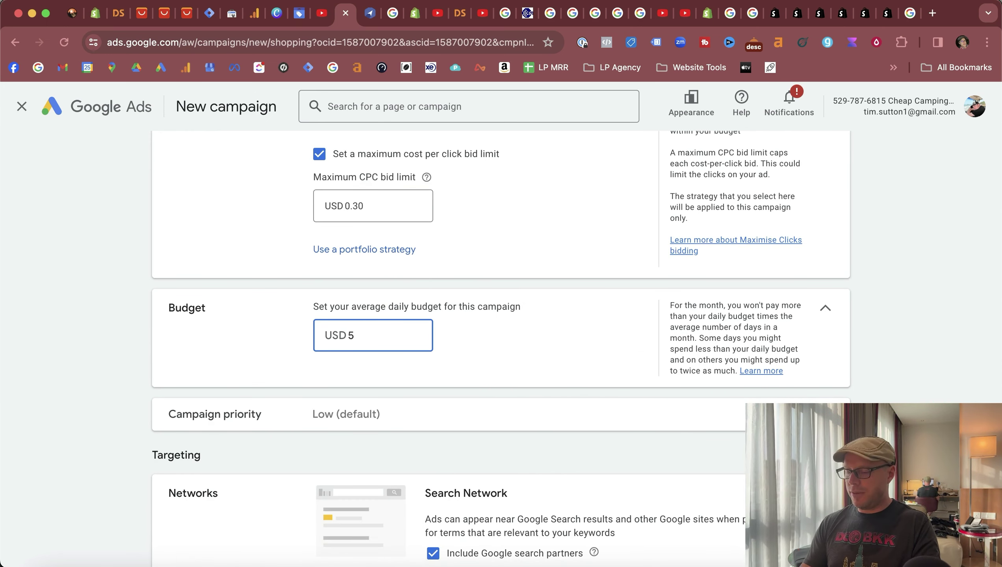
click(489, 341)
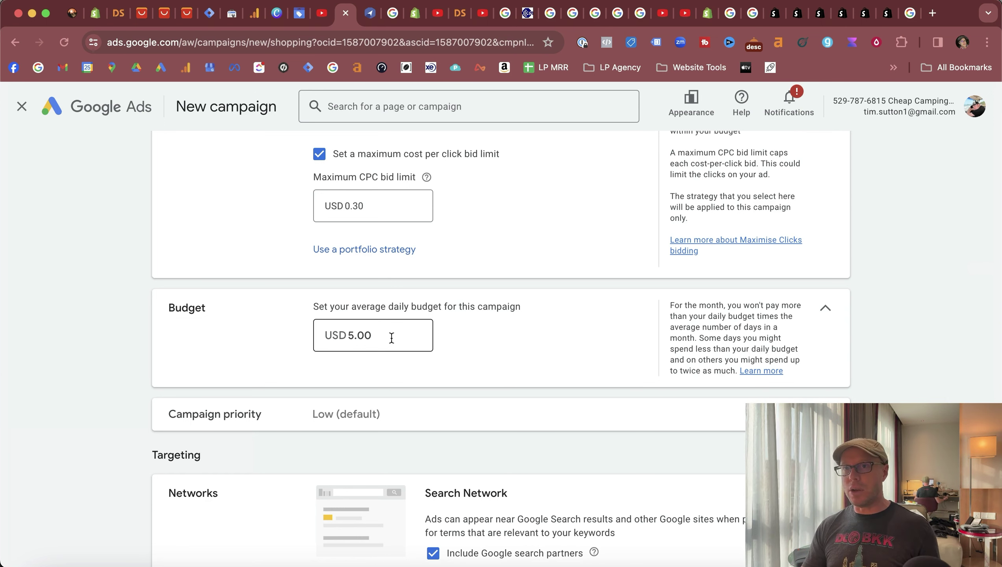
Review the campaign priority options and exclude Google search partners from the Search Network
scroll(515, 330, down, 4)
click(826, 256)
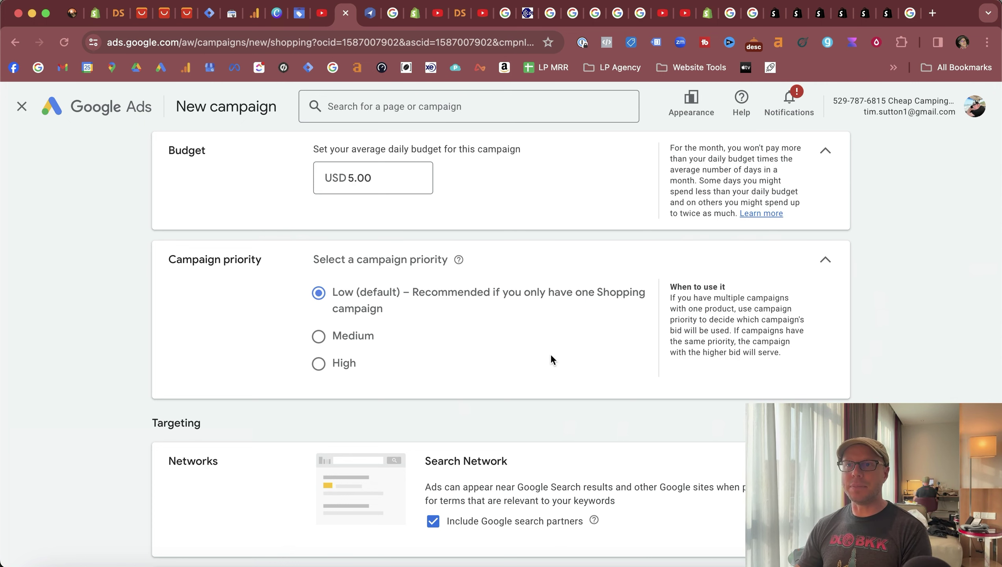
scroll(551, 353, down, 7)
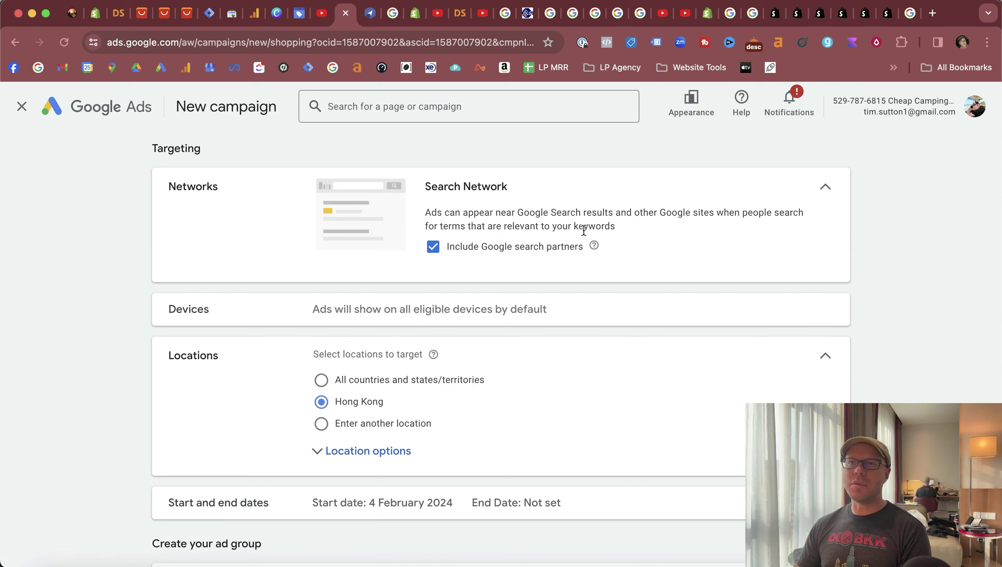
click(432, 248)
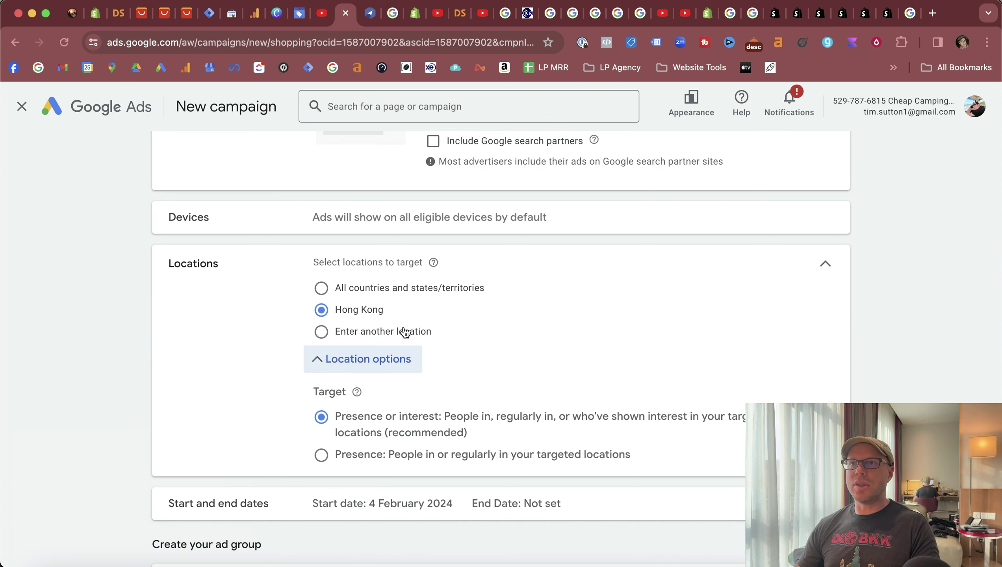
Target the United States as the campaign location and limit it to people in or regularly in the targeted locations
click(405, 332)
click(460, 362)
text(unite)
click(397, 411)
scroll(365, 316, down, 5)
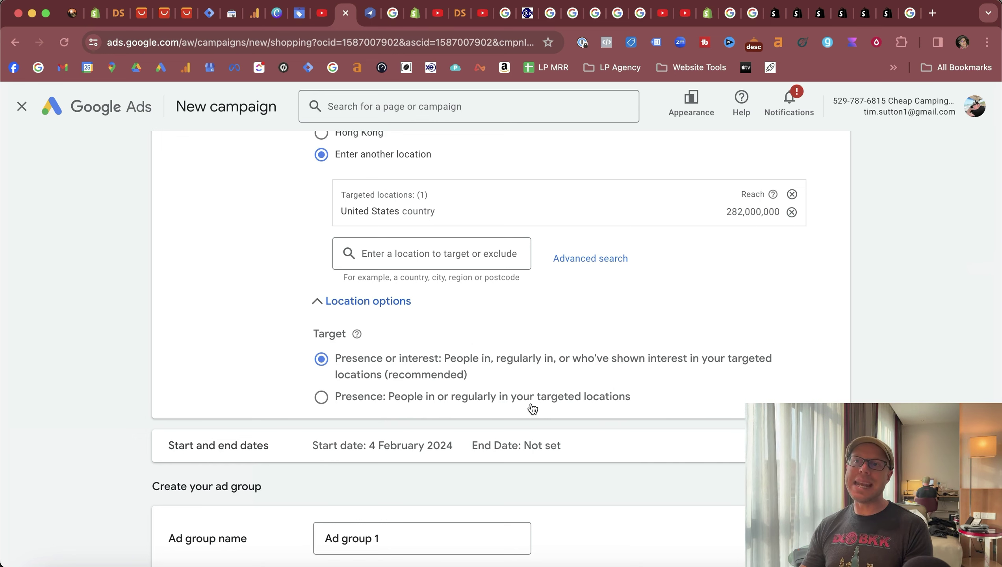
click(322, 398)
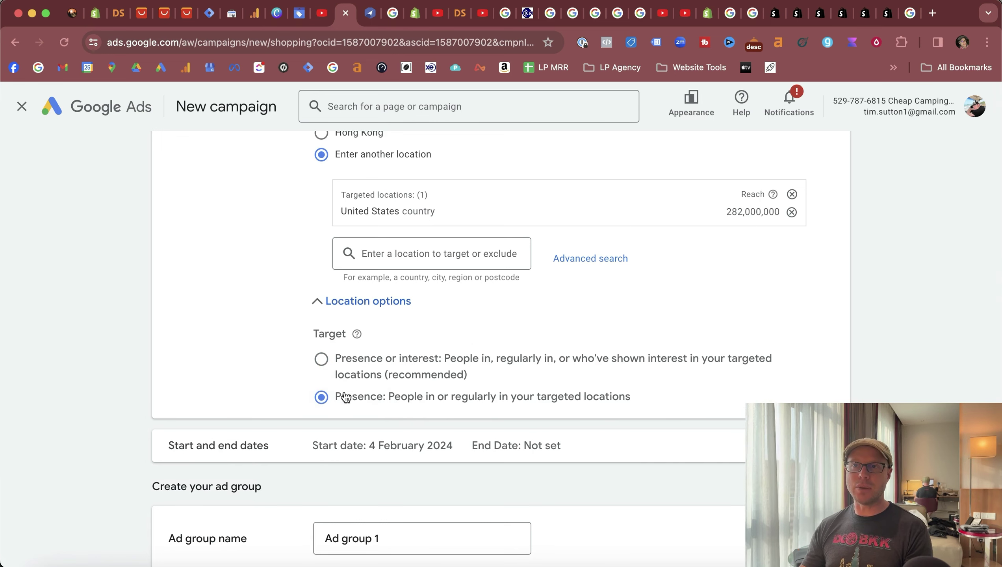
Name the ad group "Test Ad group 1" and create the campaign
scroll(614, 359, down, 3)
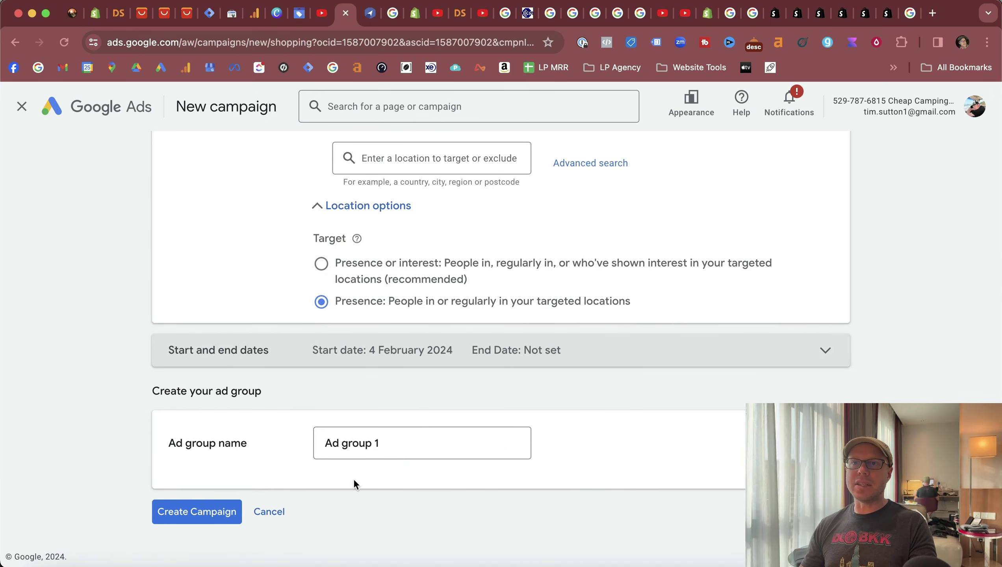
click(320, 442)
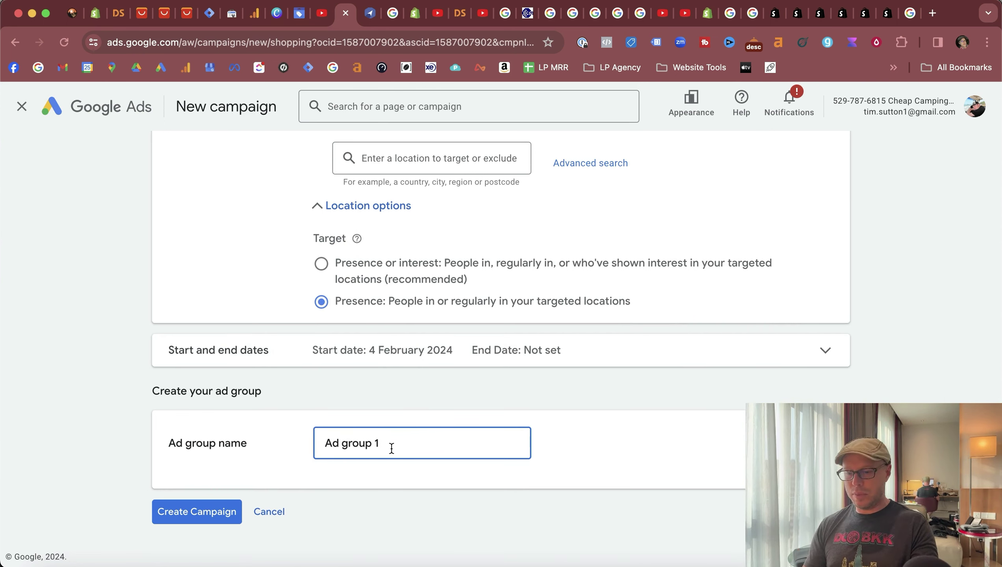
text(Test)
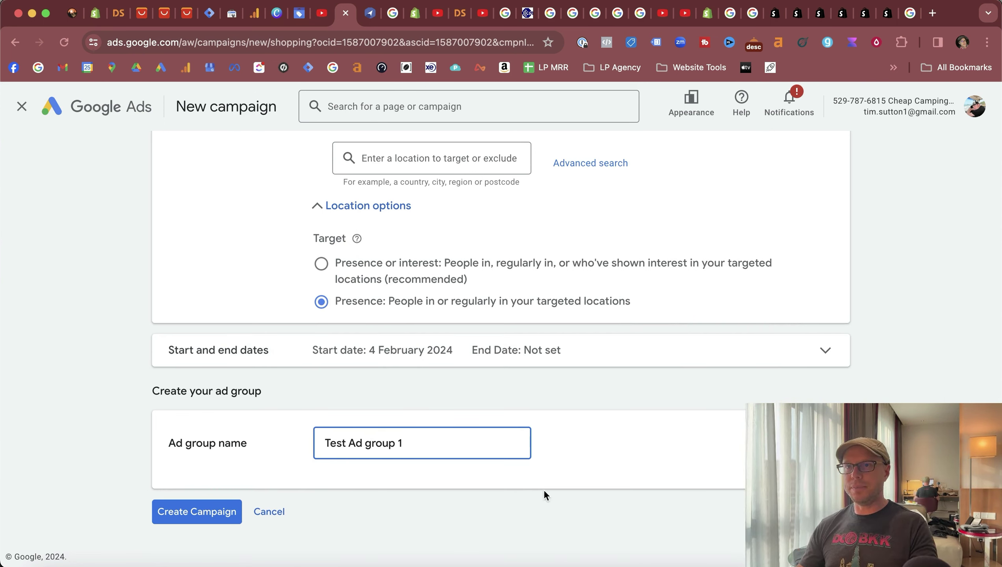
click(204, 515)
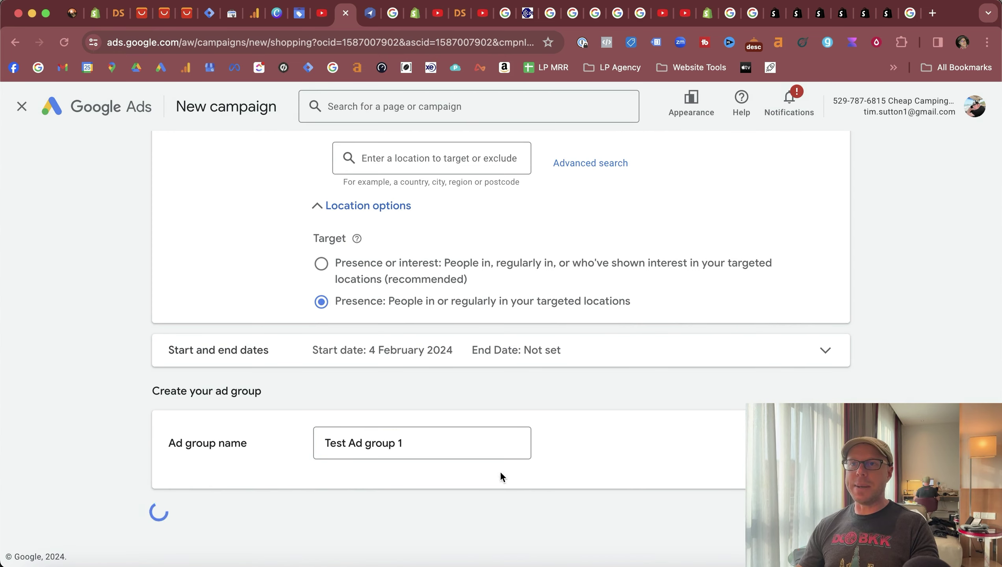